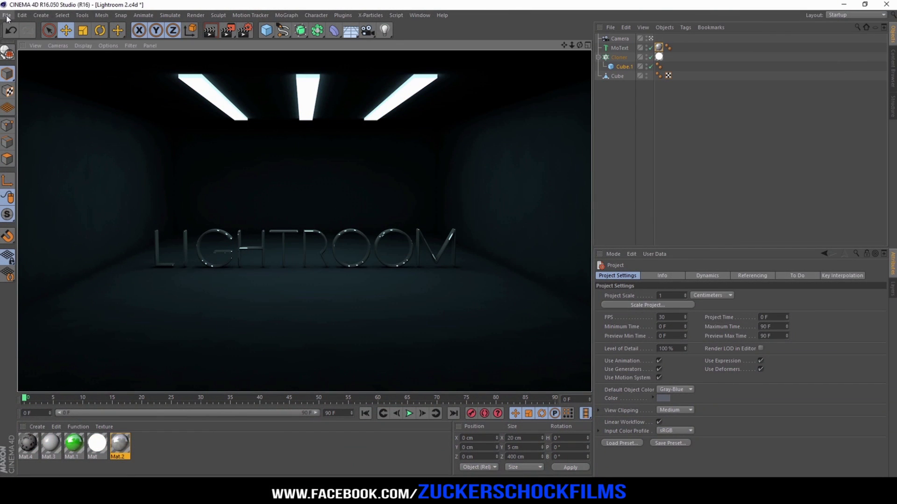
# - Start a new project, turn the view to face straight along the grid, then add a camera and look through it
pyautogui.click(7, 15)
pyautogui.click(19, 24)
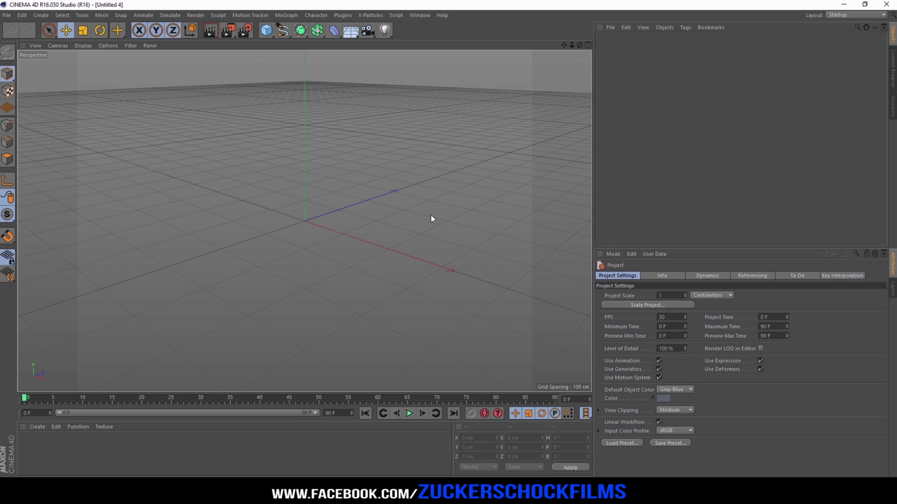
pyautogui.keyDown('alt'); pyautogui.moveTo(431, 215); pyautogui.dragTo(473, 206); pyautogui.keyUp('alt')
pyautogui.click(368, 31)
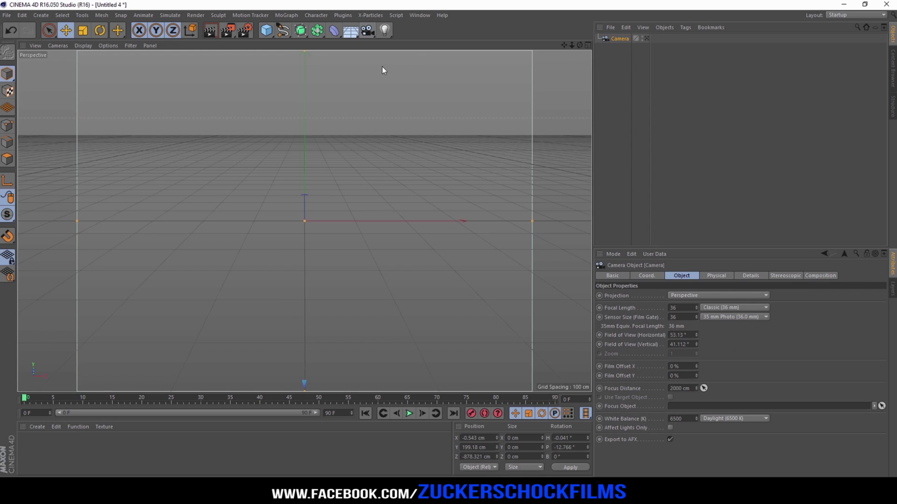
pyautogui.click(646, 37)
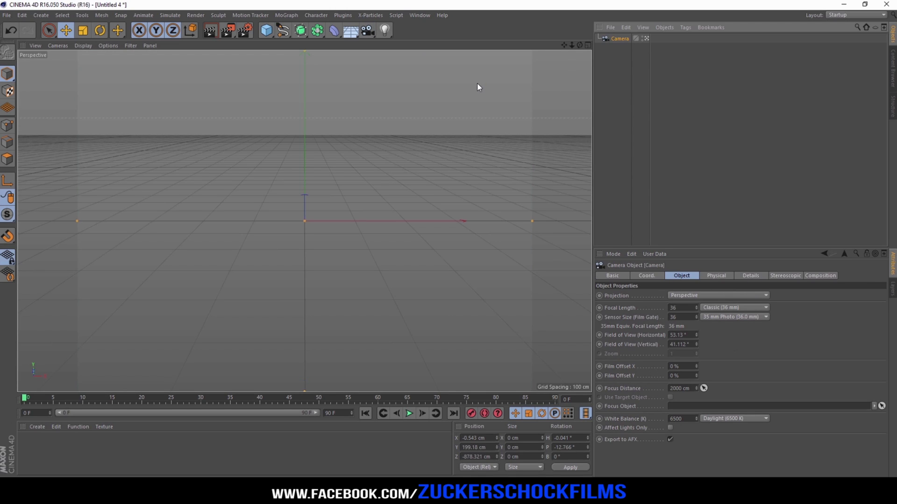
# - Add a cube for the room and set its X size to 500 cm and its Z size to 800 cm
pyautogui.click(270, 34)
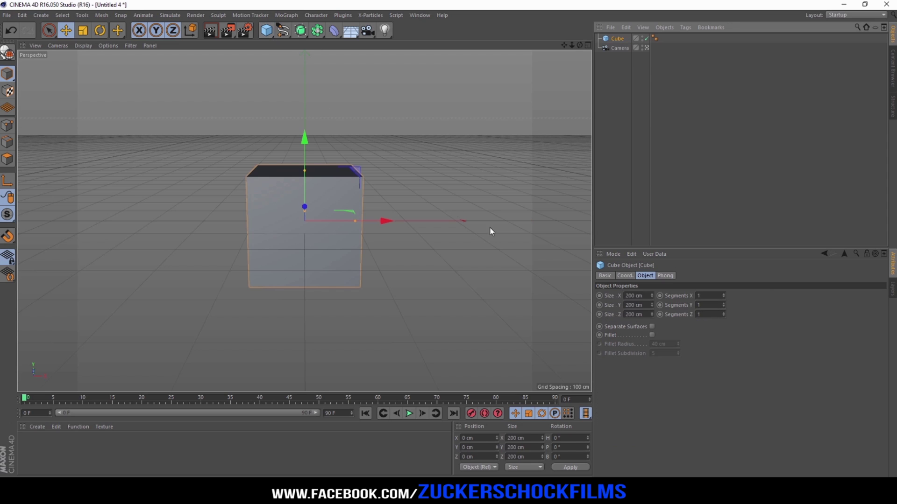
pyautogui.doubleClick(648, 295)
pyautogui.write('500')
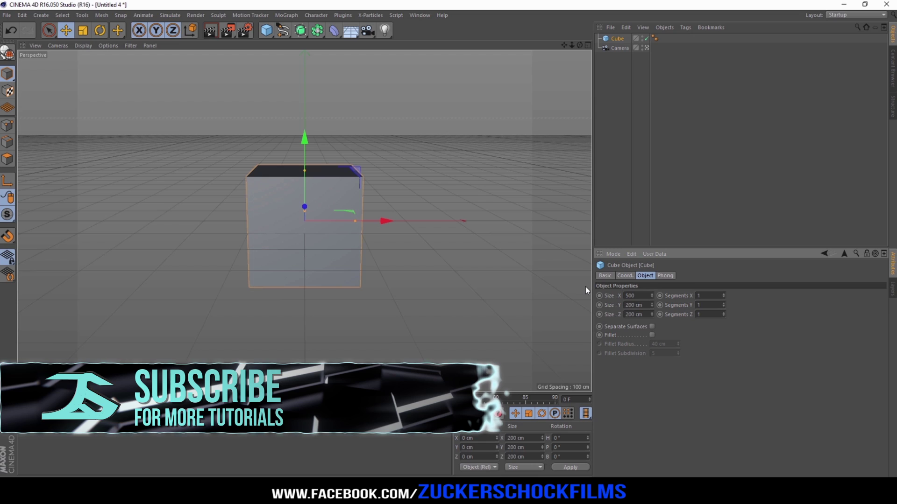
pyautogui.doubleClick(648, 314)
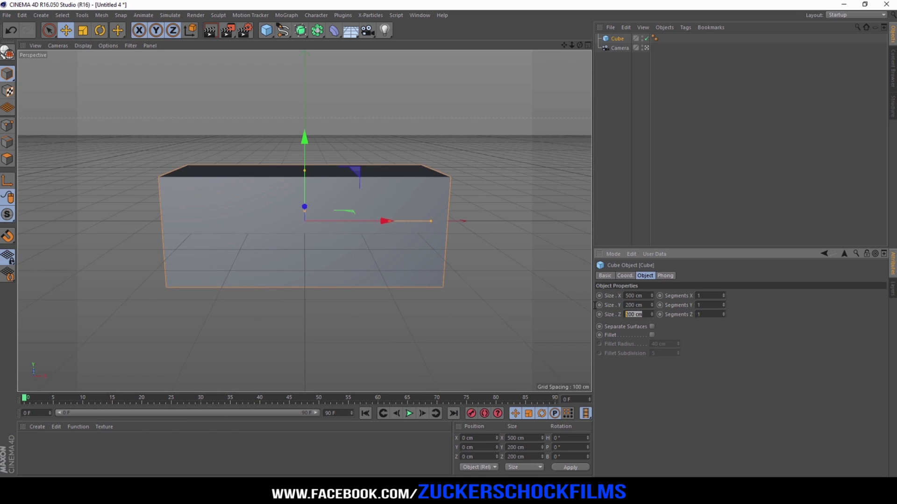
pyautogui.write('8')
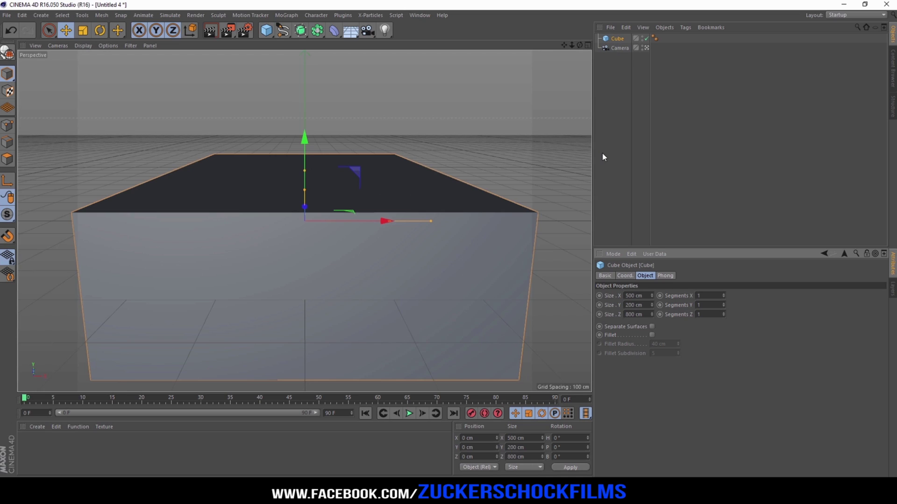
# - Make the room cube editable, delete its front polygon to open it towards the camera, and return to model mode
pyautogui.press('c')
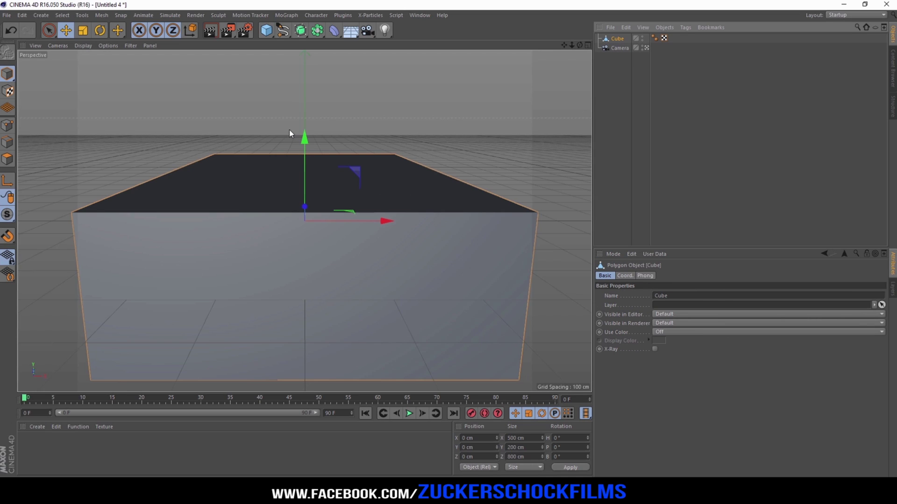
pyautogui.click(8, 160)
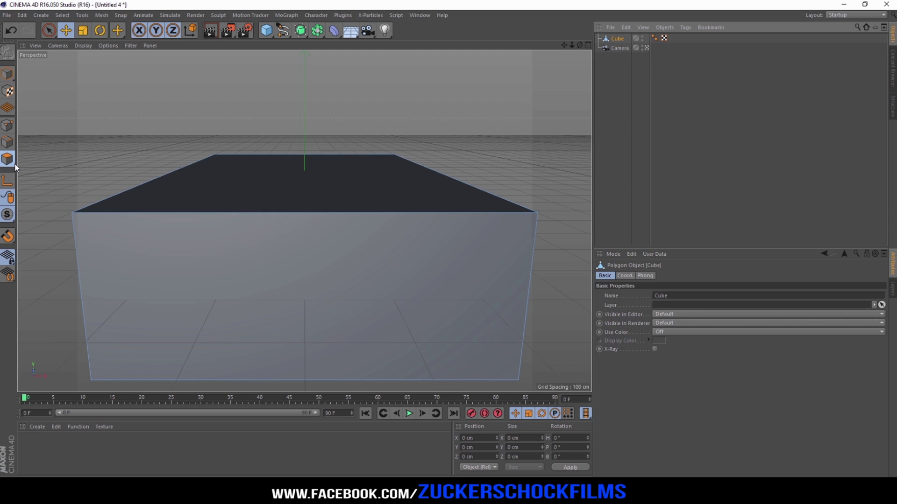
pyautogui.click(304, 269)
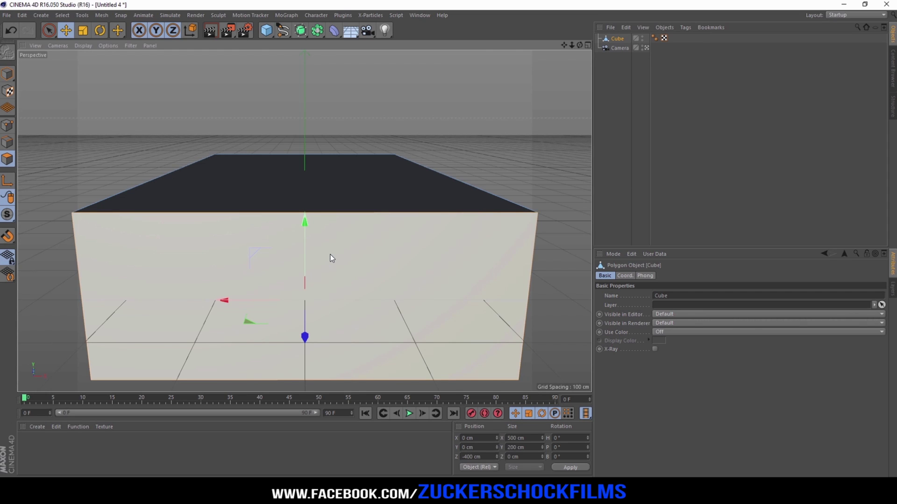
pyautogui.press('Delete')
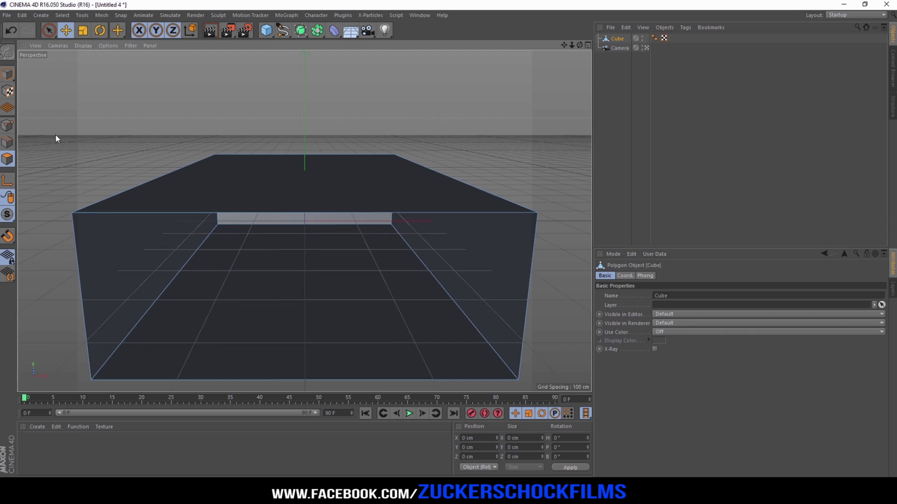
pyautogui.click(7, 73)
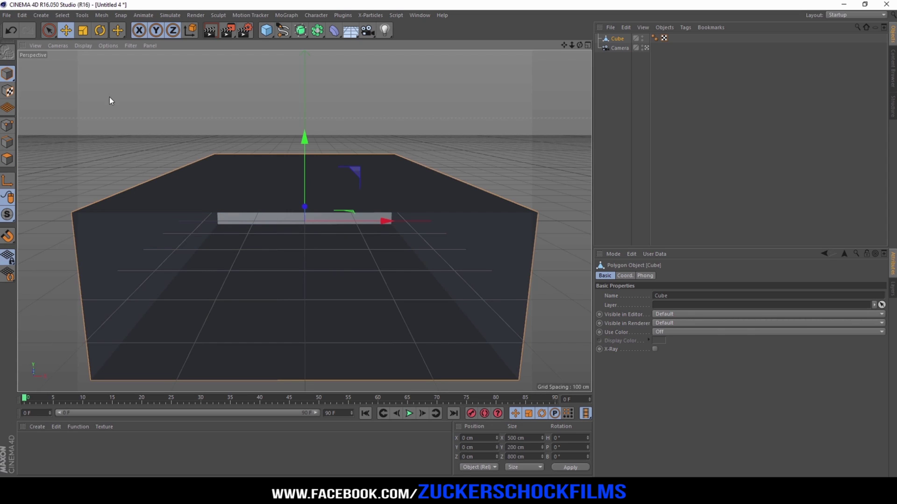
# - Raise the room to Y 100 cm so its floor sits on the grid, and move the camera into the room's opening
pyautogui.middleClick(460, 97)
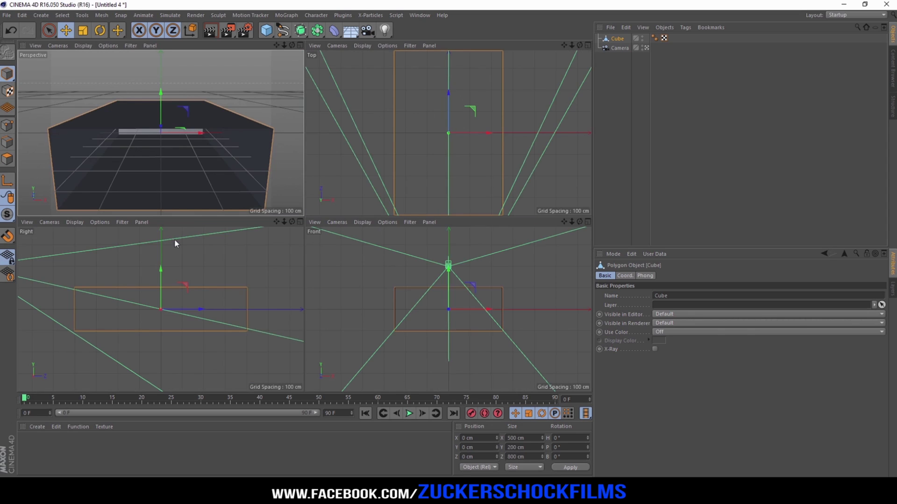
pyautogui.moveTo(160, 270); pyautogui.dragTo(163, 248)
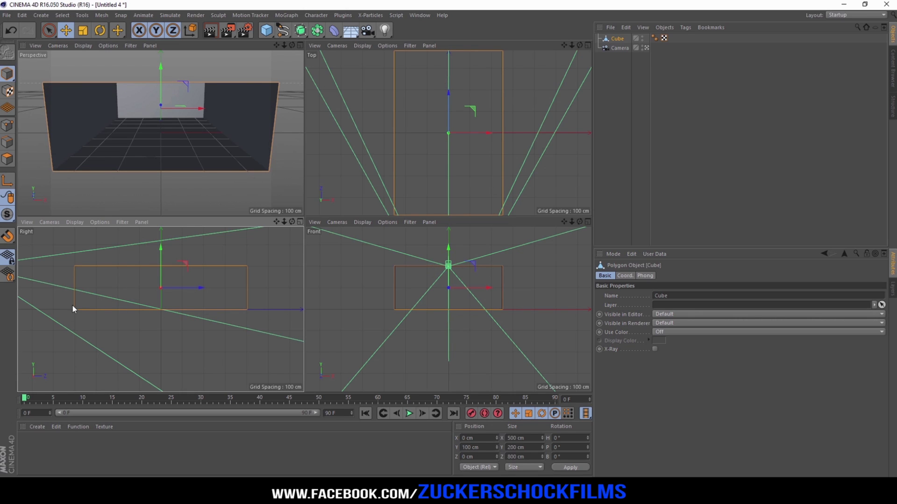
pyautogui.middleClick(250, 147)
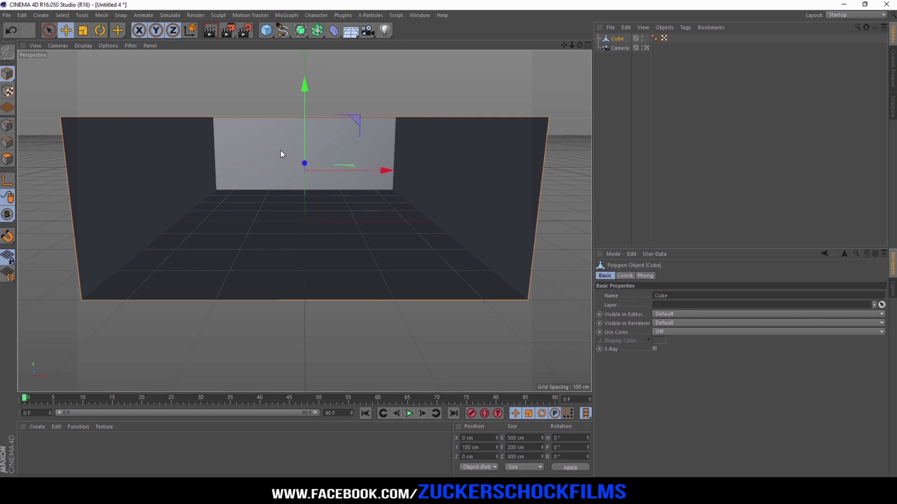
pyautogui.click(615, 48)
pyautogui.moveTo(570, 46); pyautogui.dragTo(564, 68)
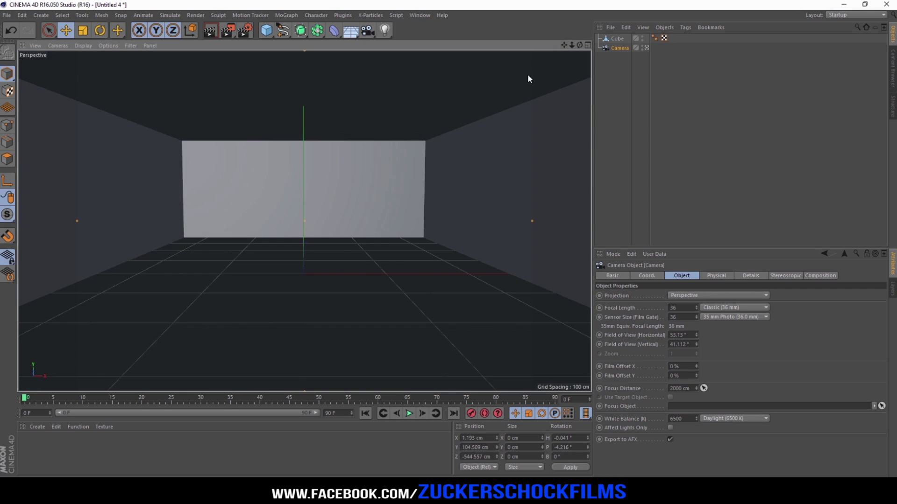
# - Add a second cube for the light strip, sized 20 cm in X, 5 cm in Y and 400 cm in Z
pyautogui.click(266, 31)
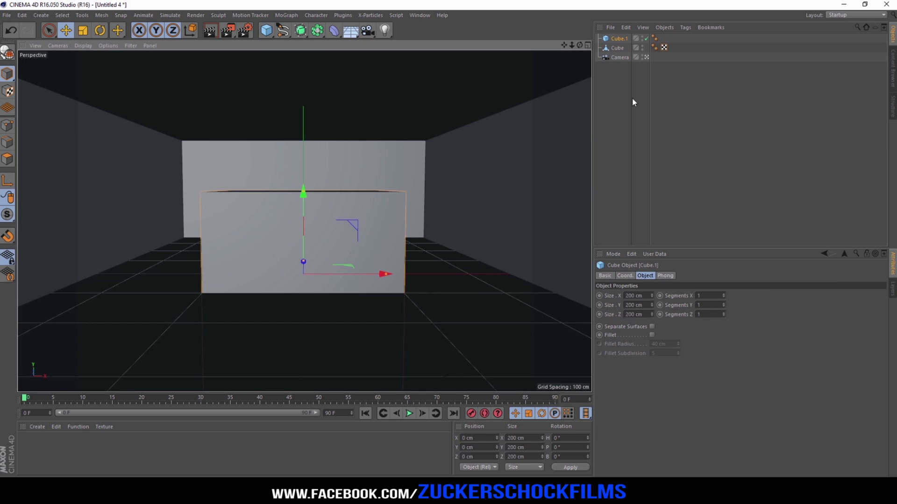
pyautogui.click(635, 296)
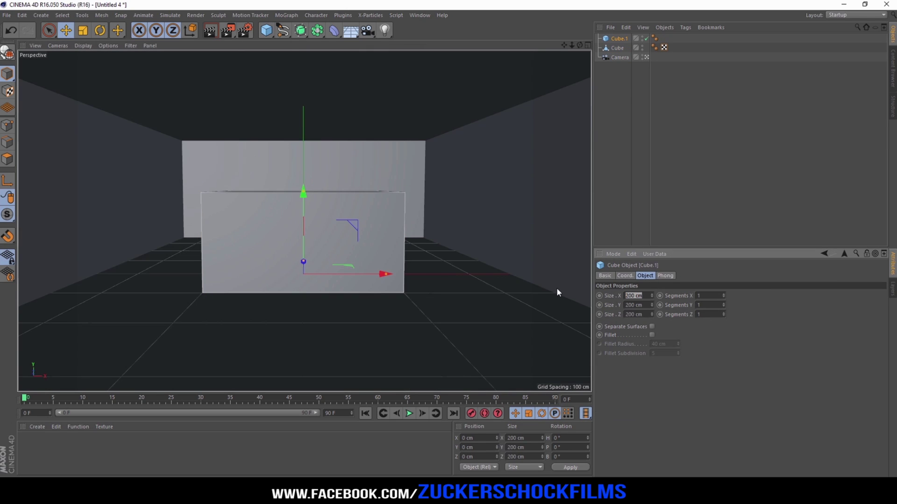
pyautogui.write('20')
pyautogui.press('Tab')
pyautogui.write('5')
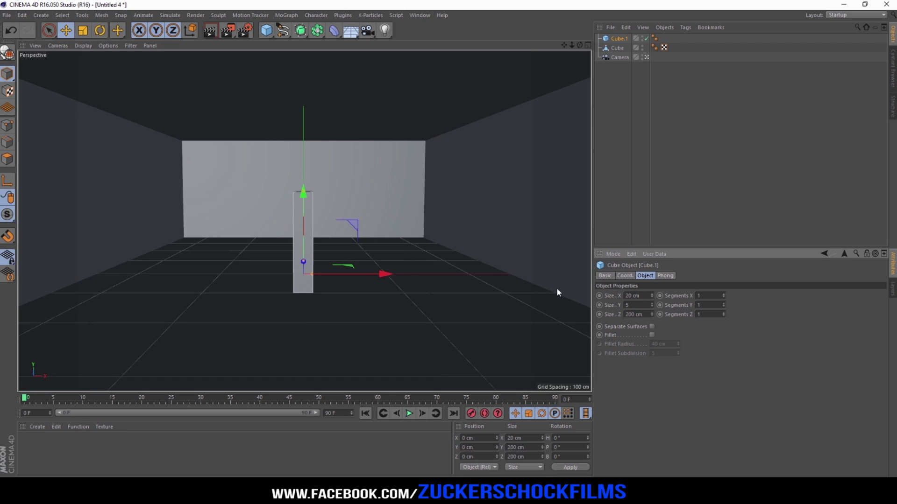
pyautogui.press('Tab')
pyautogui.write('400')
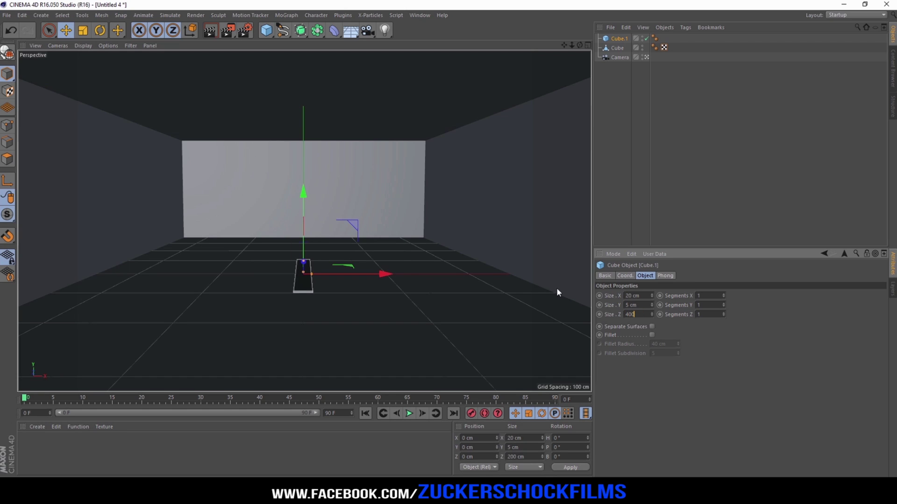
pyautogui.press('Return')
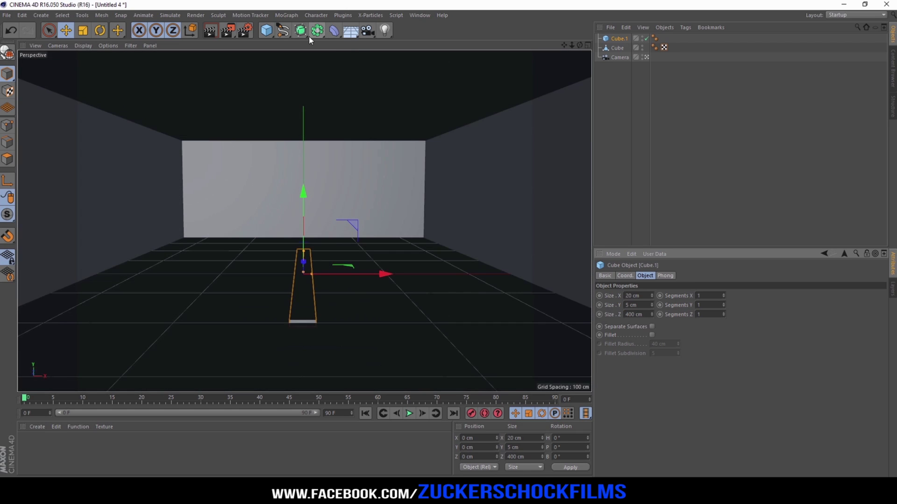
# - Add a MoGraph Cloner and make the light strip cube its child
pyautogui.click(290, 16)
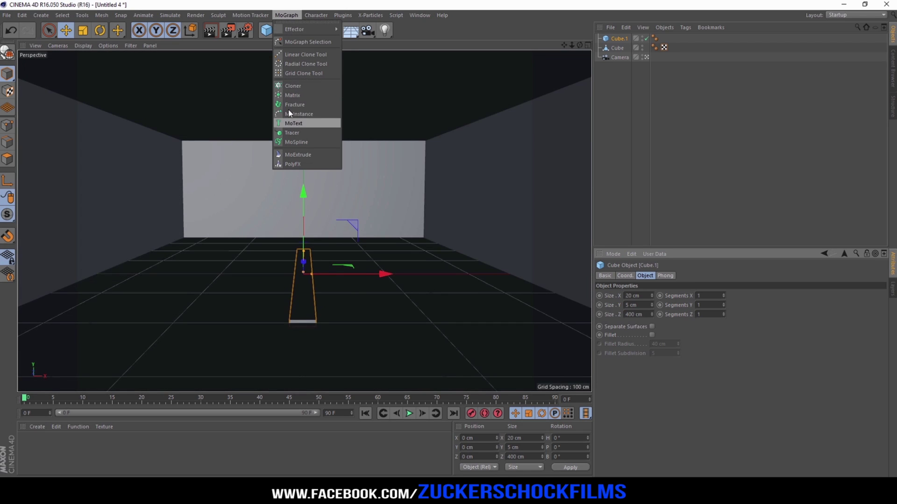
pyautogui.click(300, 86)
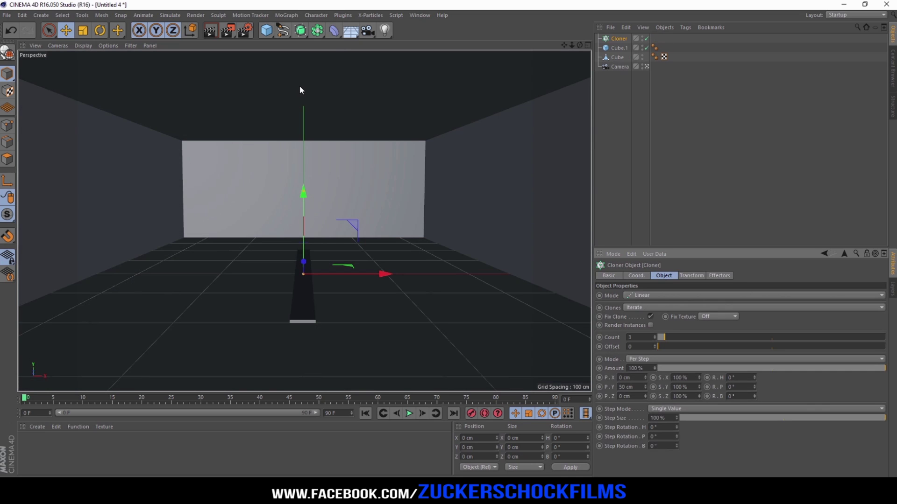
pyautogui.moveTo(617, 48); pyautogui.dragTo(620, 39)
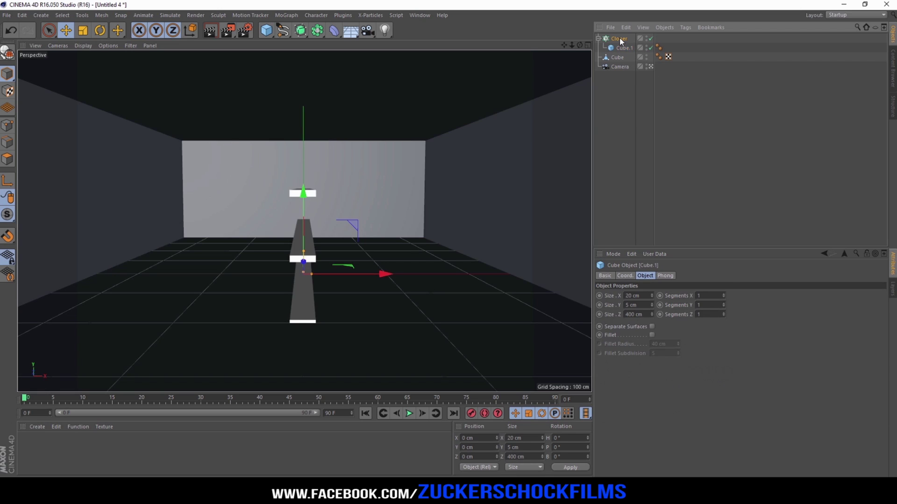
# - Set the Cloner to Grid Array mode with counts 3, 1, 1 and raise it to the ceiling at about Y 200 cm
pyautogui.click(619, 39)
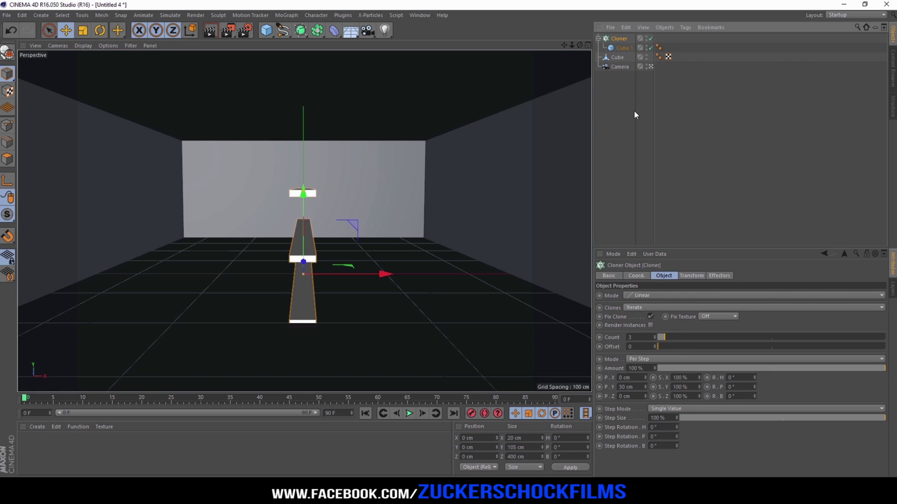
pyautogui.click(647, 295)
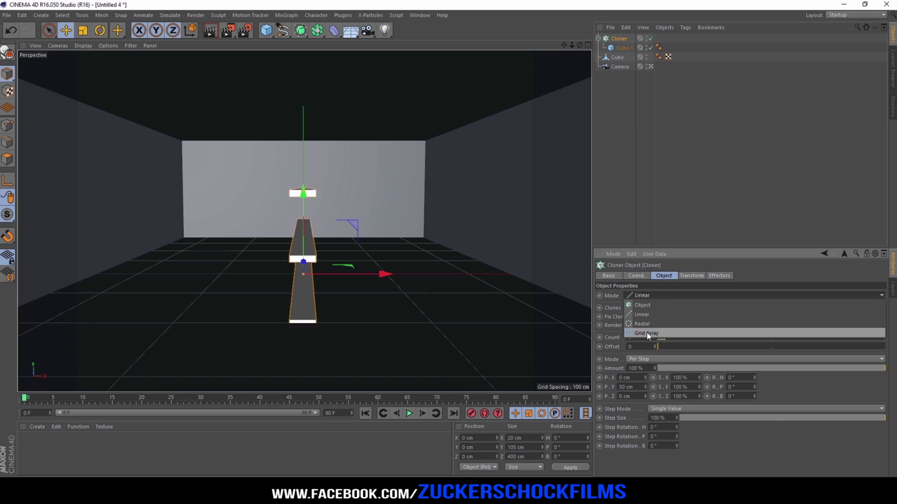
pyautogui.click(659, 333)
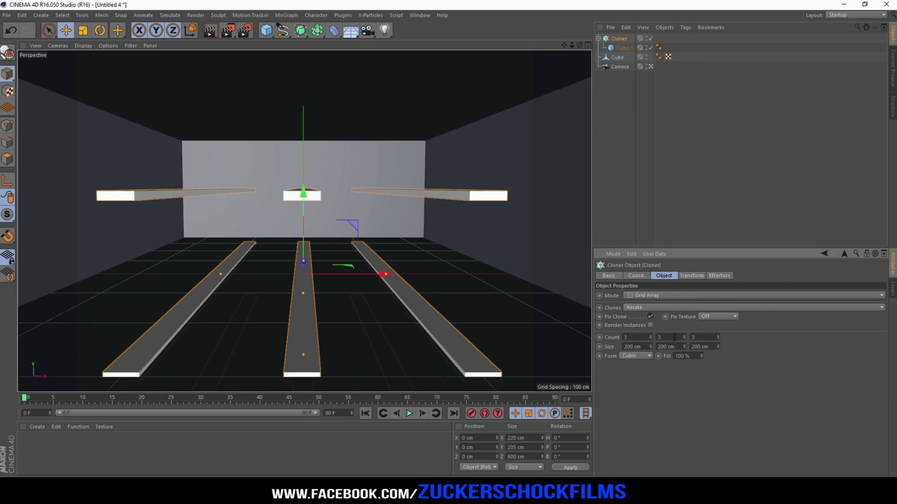
pyautogui.doubleClick(668, 338)
pyautogui.write('1')
pyautogui.press('Return')
pyautogui.write('1')
pyautogui.press('Return')
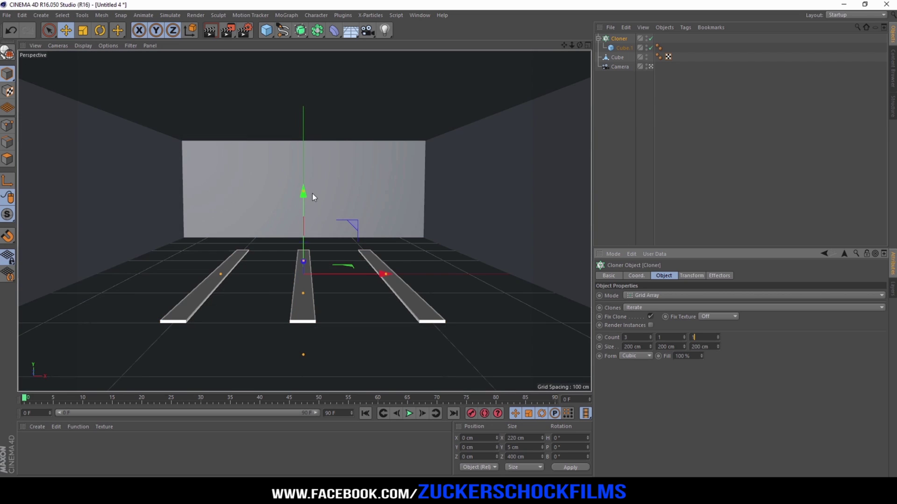
pyautogui.moveTo(303, 197); pyautogui.dragTo(312, 270)
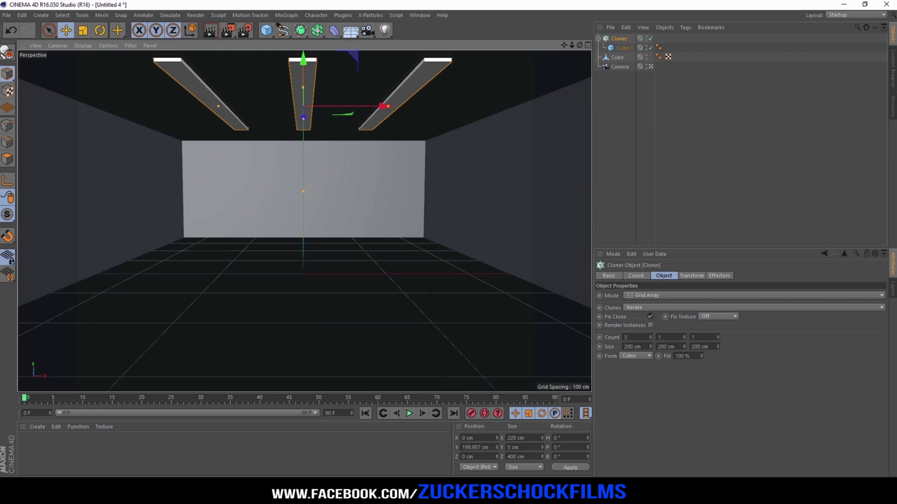
# - Create a new material with Reflectance disabled and Luminance enabled at 130% brightness
pyautogui.doubleClick(55, 447)
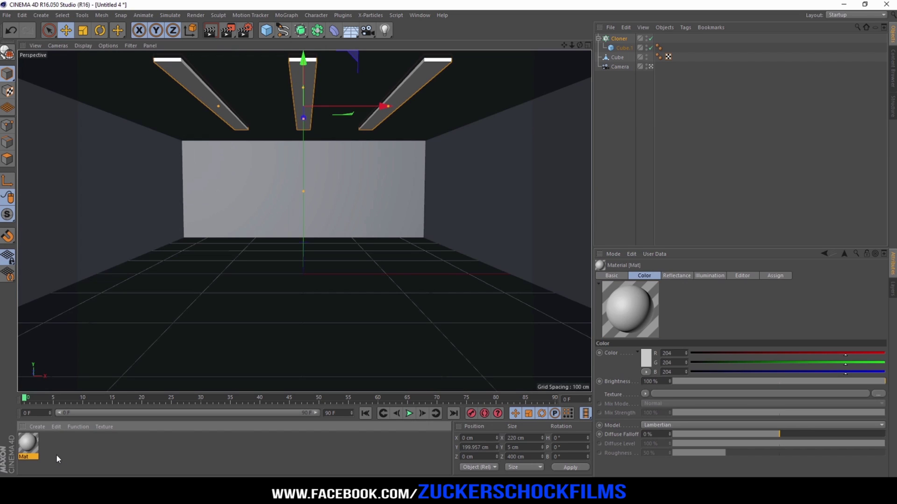
pyautogui.doubleClick(29, 444)
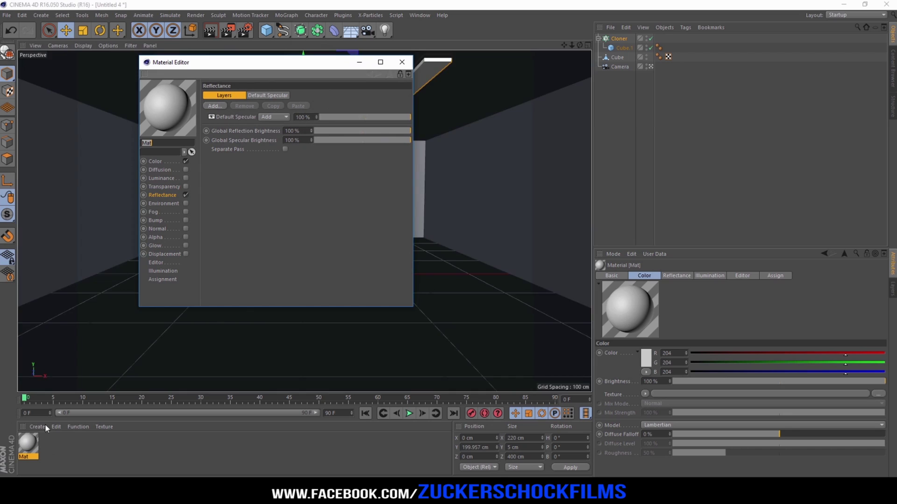
pyautogui.click(186, 195)
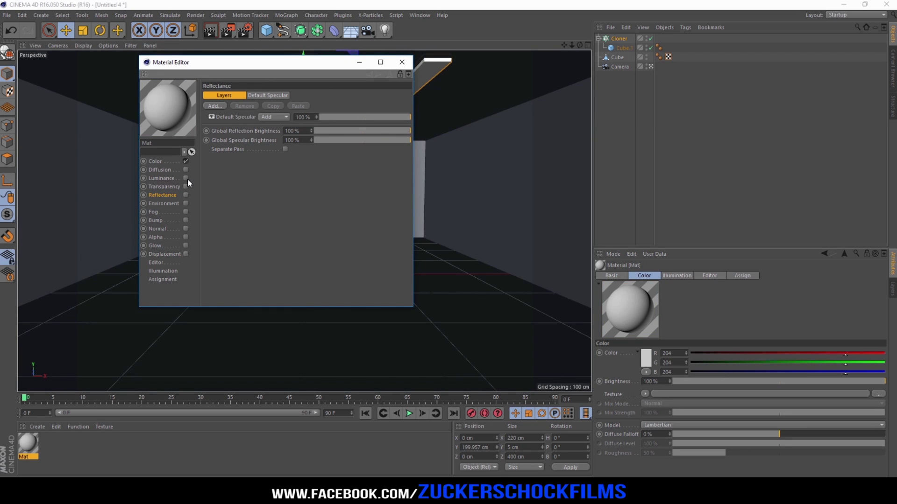
pyautogui.click(186, 178)
pyautogui.doubleClick(266, 124)
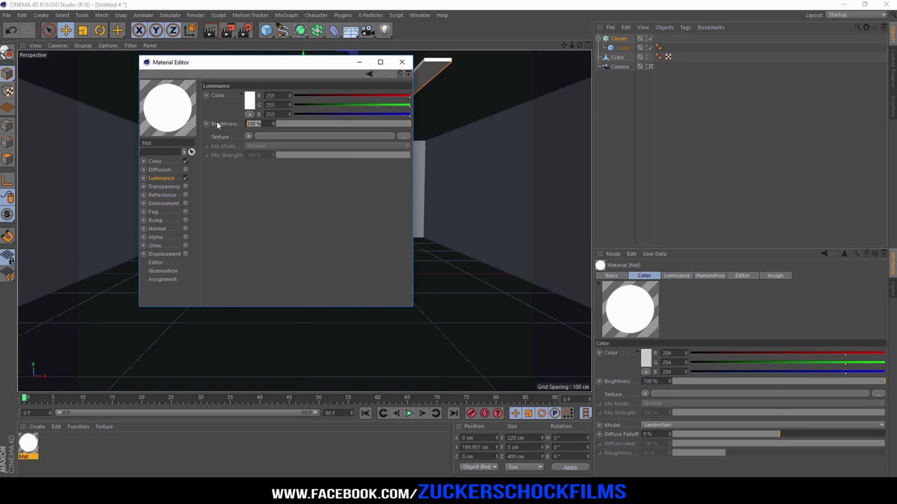
pyautogui.write('130')
pyautogui.click(250, 99)
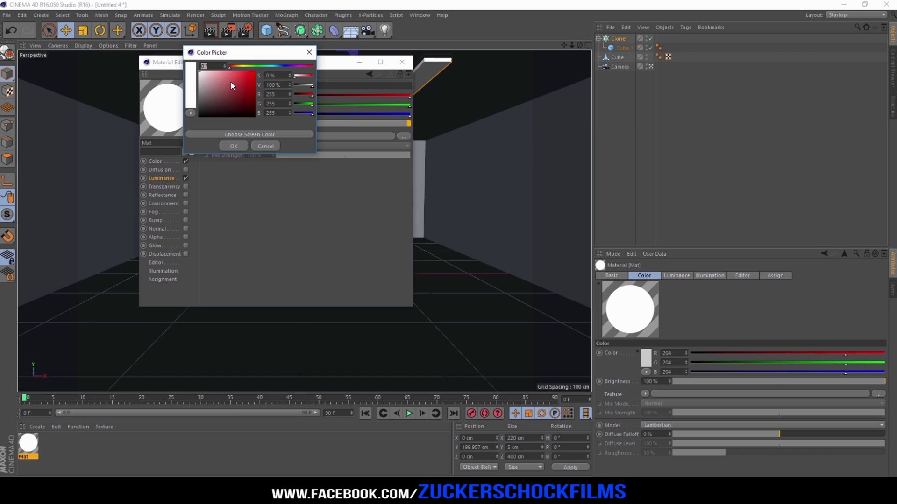
pyautogui.moveTo(231, 83)
pyautogui.mouseDown()
pyautogui.moveTo(251, 81)
pyautogui.moveTo(234, 79)
pyautogui.moveTo(241, 94)
pyautogui.mouseUp()
pyautogui.click(261, 146)
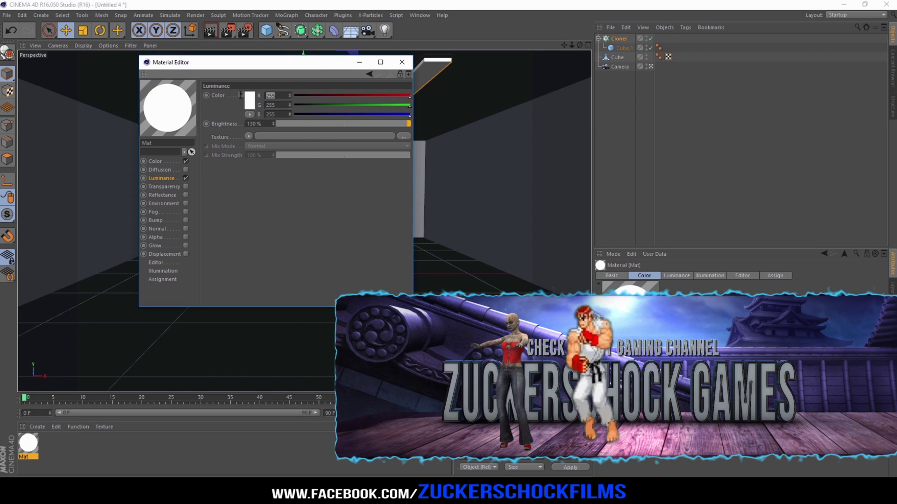
# - Set the material's luminance color to R 200, G 252, B 250 and apply the material to the Cloner
pyautogui.write('20')
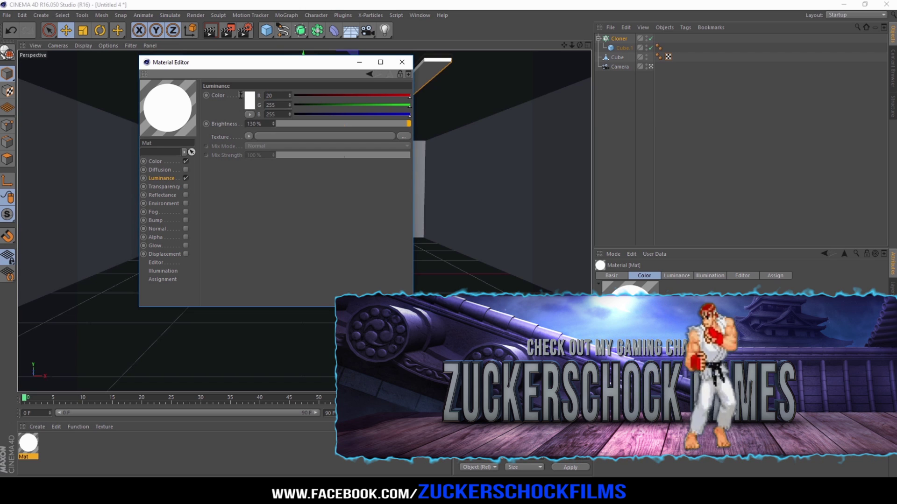
pyautogui.press('BackSpace')
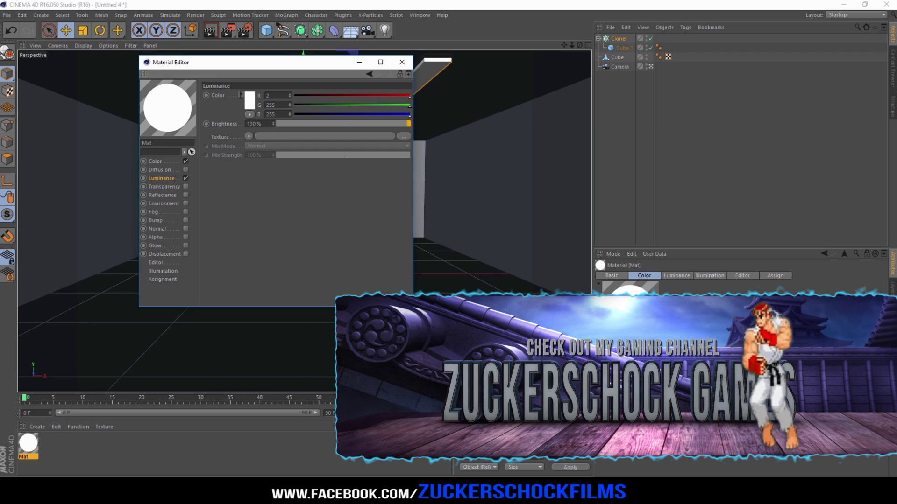
pyautogui.write('5')
pyautogui.press('BackSpace')
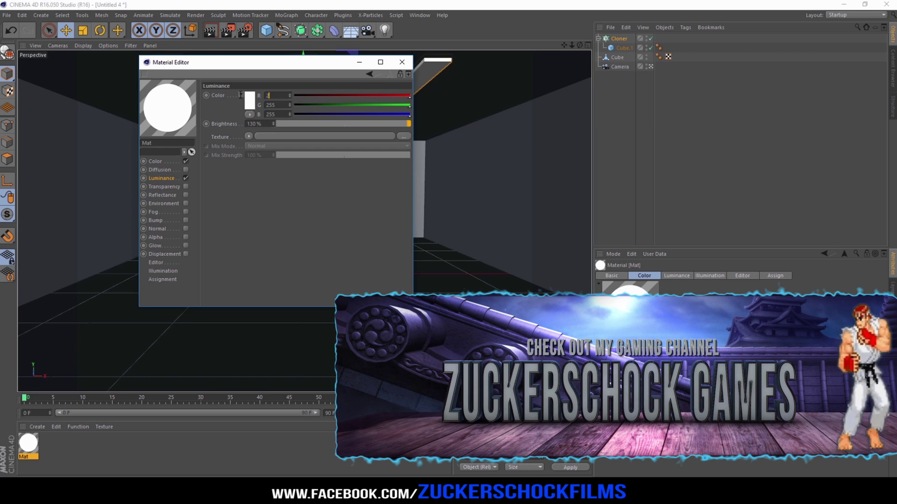
pyautogui.write('00')
pyautogui.press('Return')
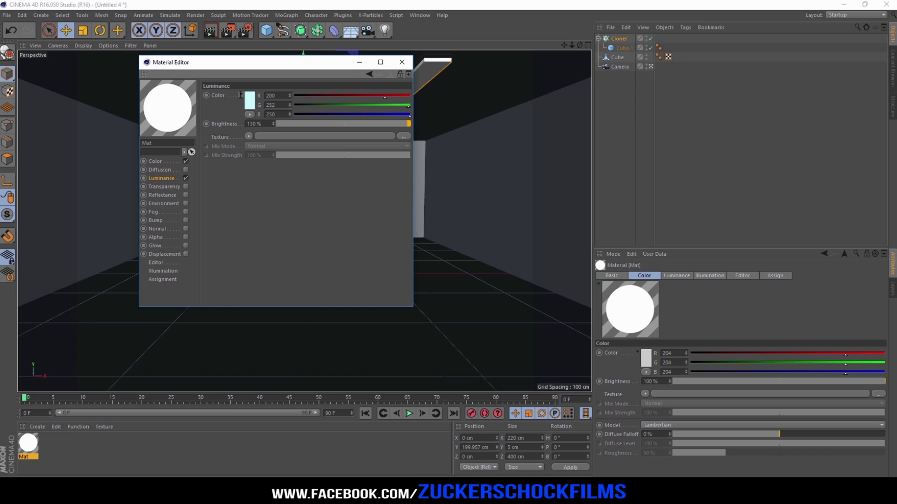
pyautogui.press('Return')
pyautogui.click(402, 62)
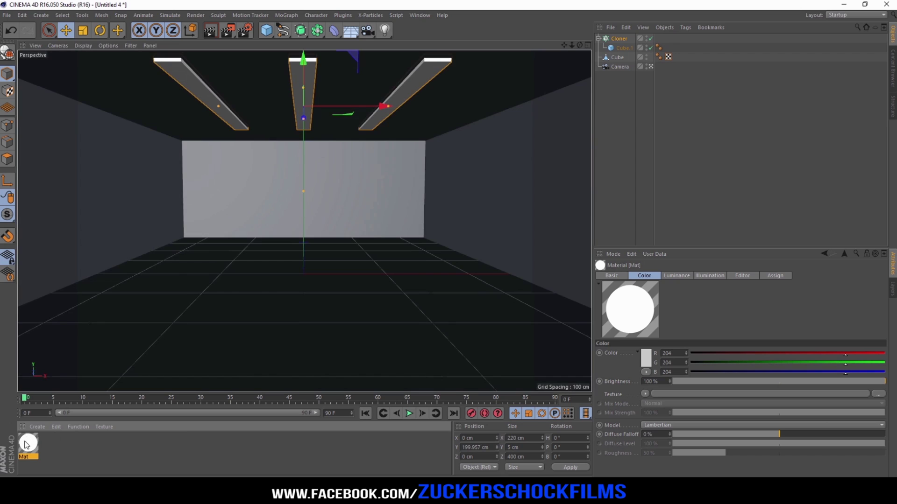
pyautogui.moveTo(27, 445); pyautogui.dragTo(619, 39)
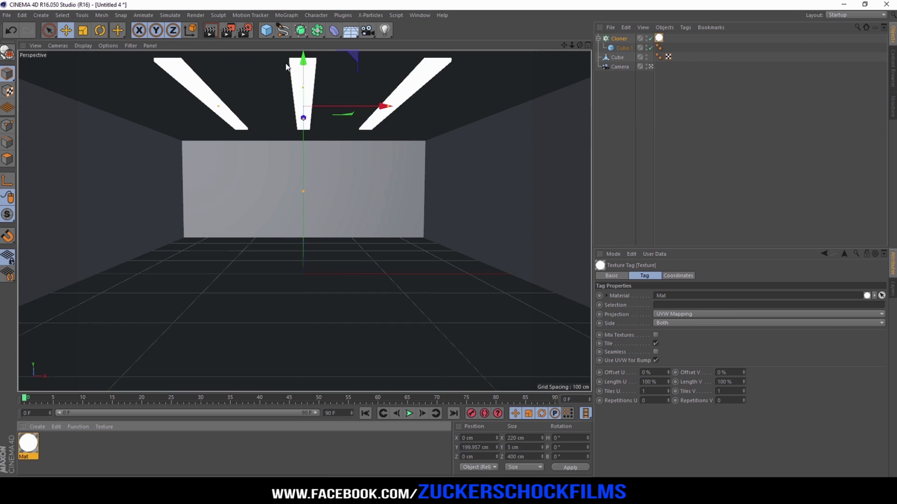
# - Add a MoText object to the room and set its alignment to Middle
pyautogui.click(286, 15)
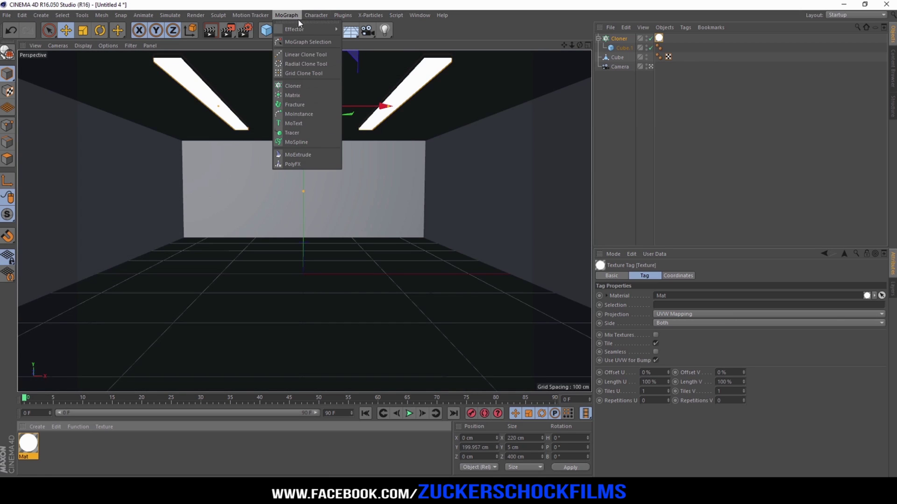
pyautogui.click(294, 123)
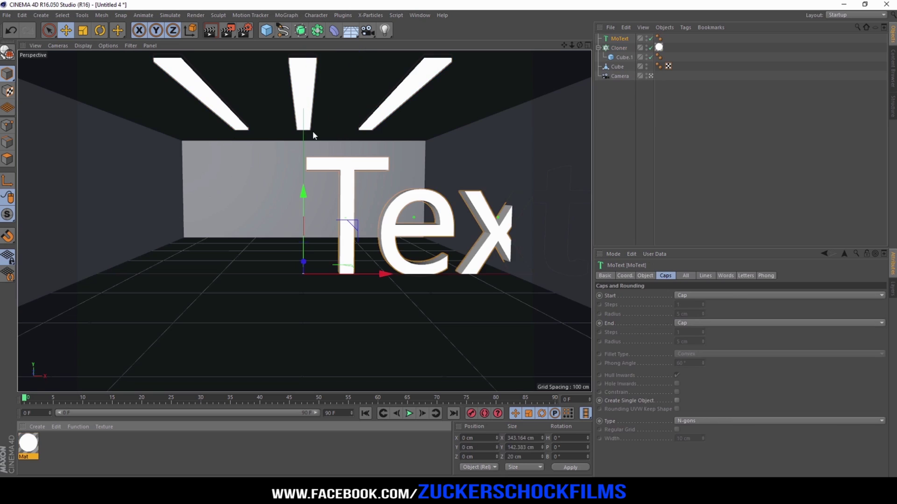
pyautogui.click(645, 276)
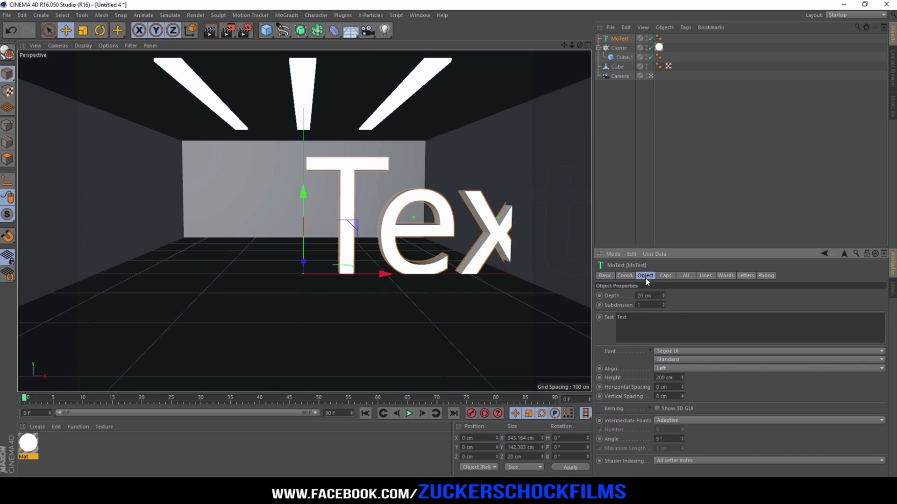
pyautogui.click(674, 368)
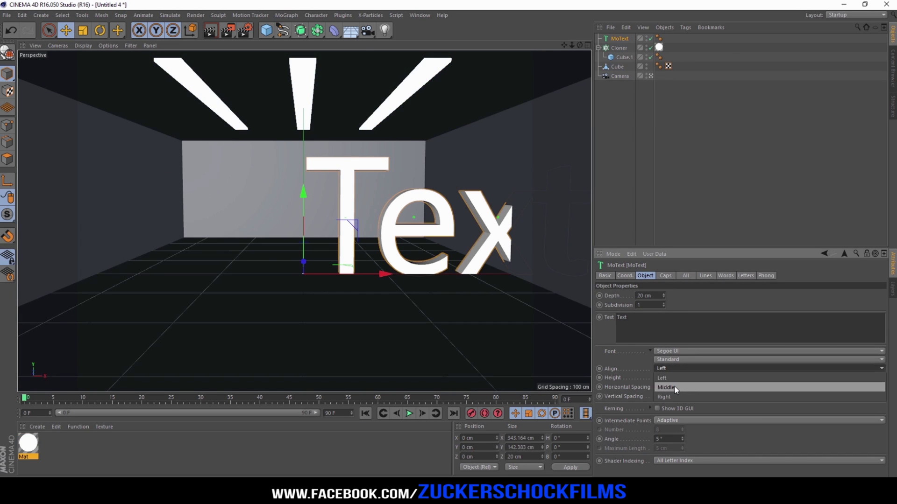
pyautogui.click(677, 386)
# - Change the MoText wording to TUTORIAL and set its height to 72 cm
pyautogui.doubleClick(621, 317)
pyautogui.write('T')
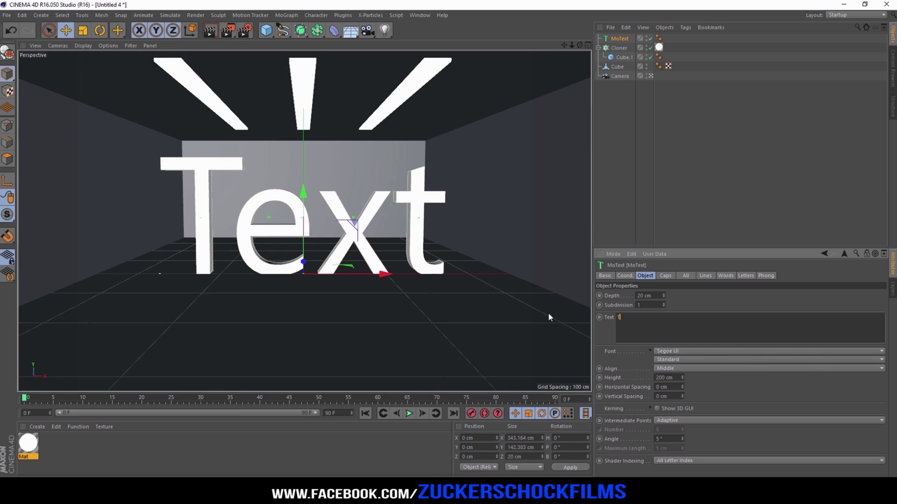
pyautogui.write('URORIAL')
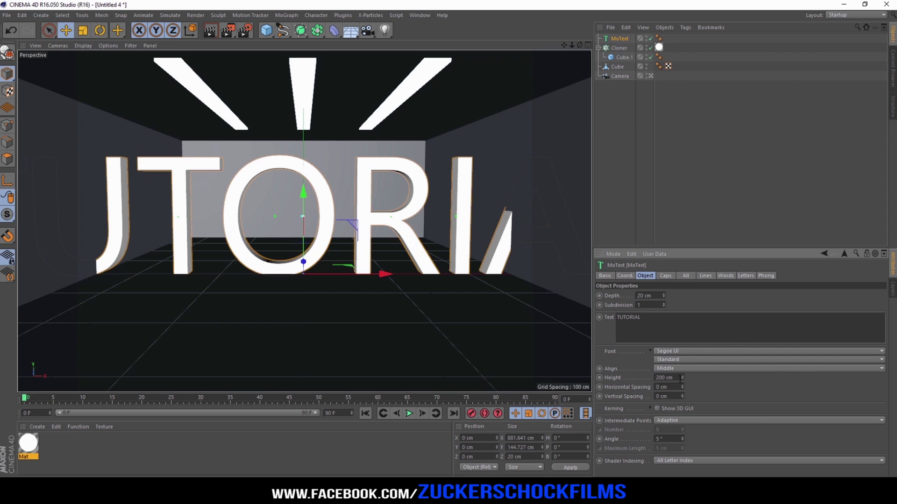
pyautogui.moveTo(682, 381); pyautogui.dragTo(682, 407)
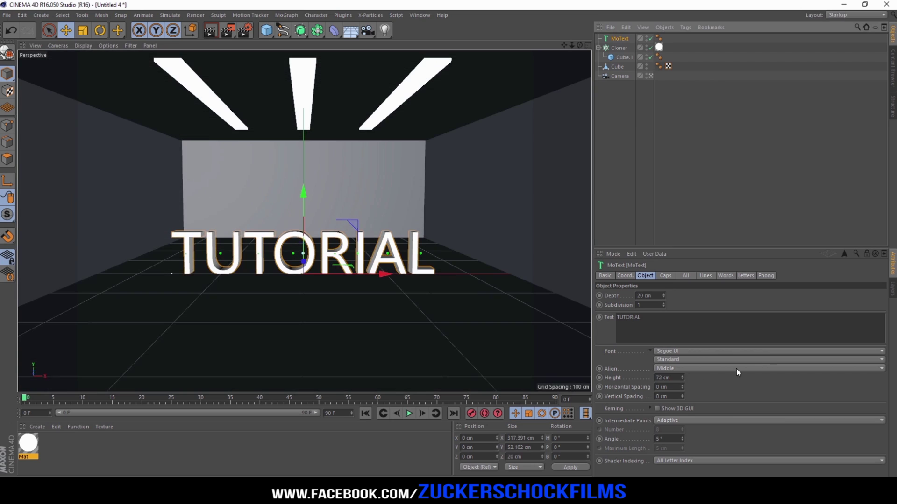
# - Set the text's font to Geomancy Hairline
pyautogui.click(713, 354)
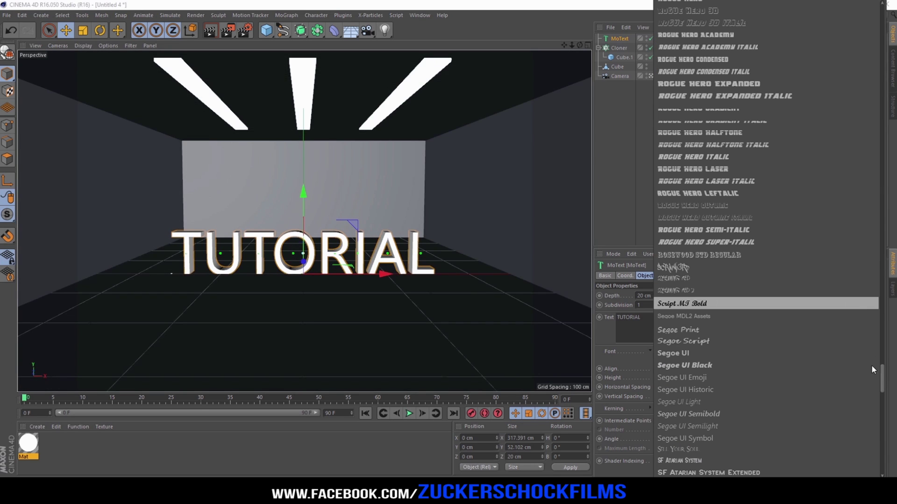
pyautogui.moveTo(884, 377); pyautogui.dragTo(884, 208)
pyautogui.moveTo(882, 209); pyautogui.dragTo(882, 195)
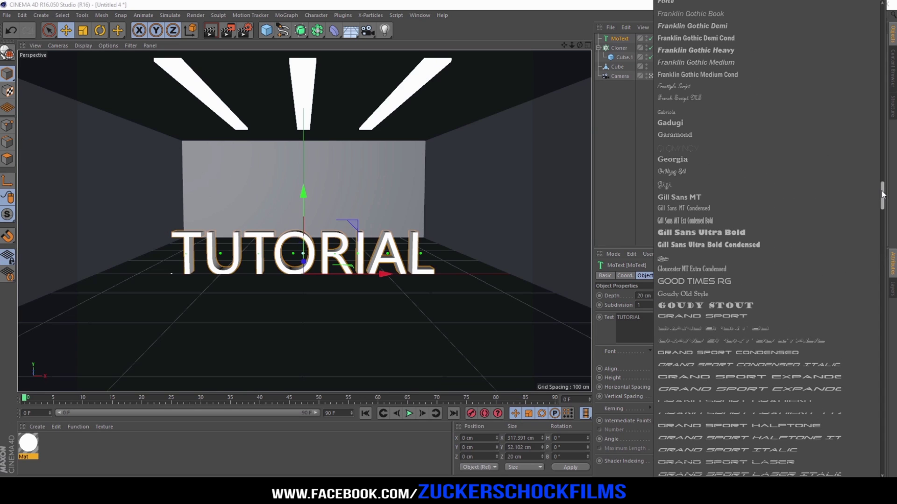
pyautogui.moveTo(882, 195); pyautogui.dragTo(882, 195)
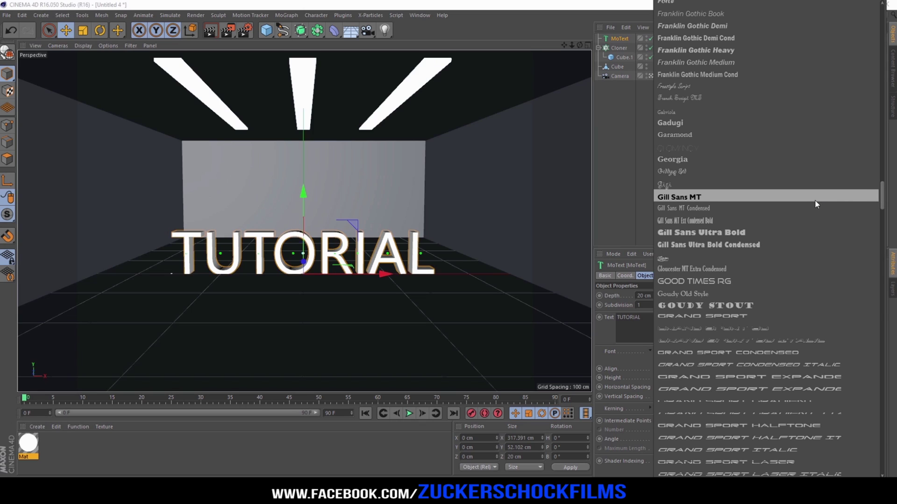
pyautogui.click(691, 148)
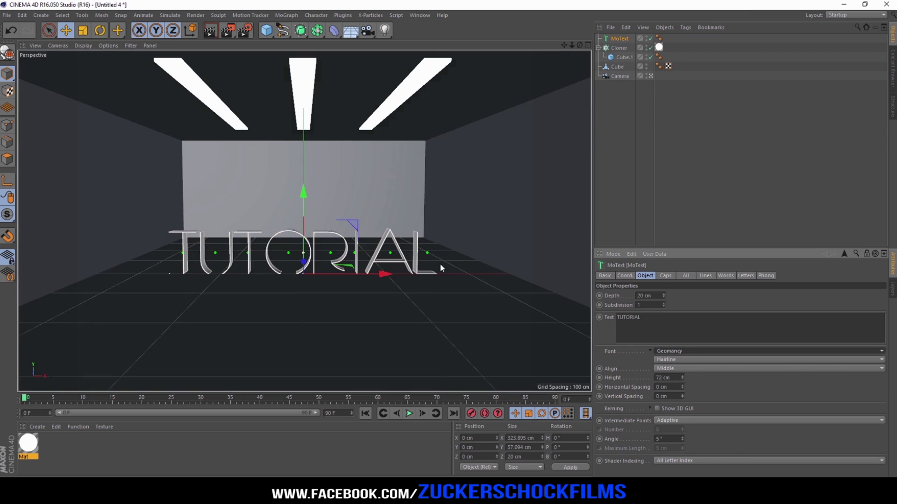
# - Give the text's start a Fillet Cap with a 1 cm radius
pyautogui.click(665, 276)
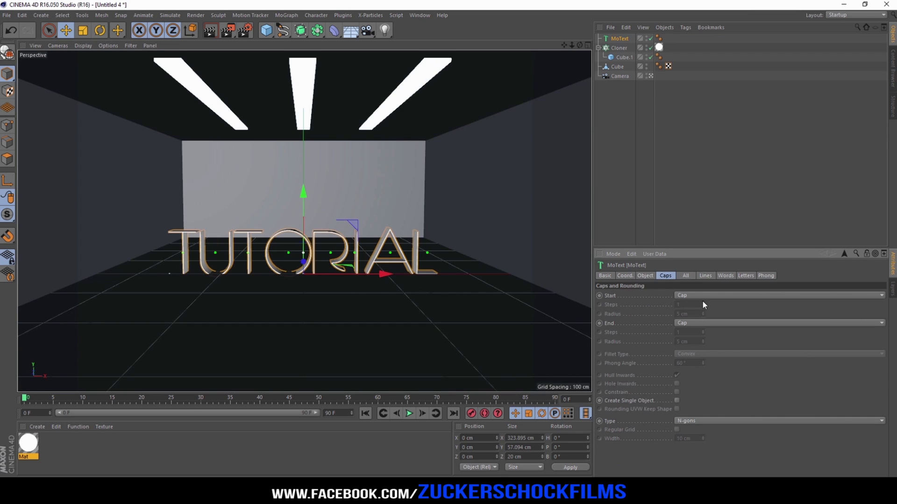
pyautogui.click(702, 296)
pyautogui.click(706, 328)
pyautogui.doubleClick(693, 314)
pyautogui.write('1')
pyautogui.press('Return')
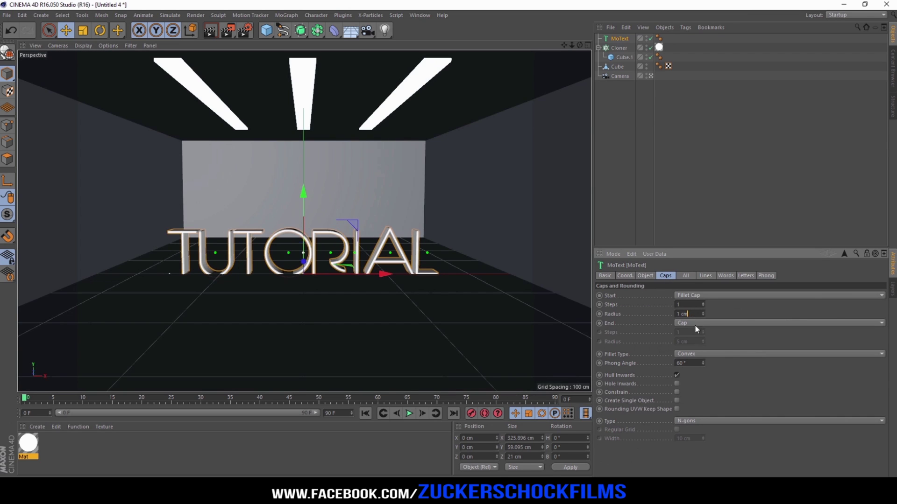
# - Give the text's end a Fillet Cap with a 1 cm radius
pyautogui.click(700, 325)
pyautogui.click(694, 359)
pyautogui.doubleClick(691, 342)
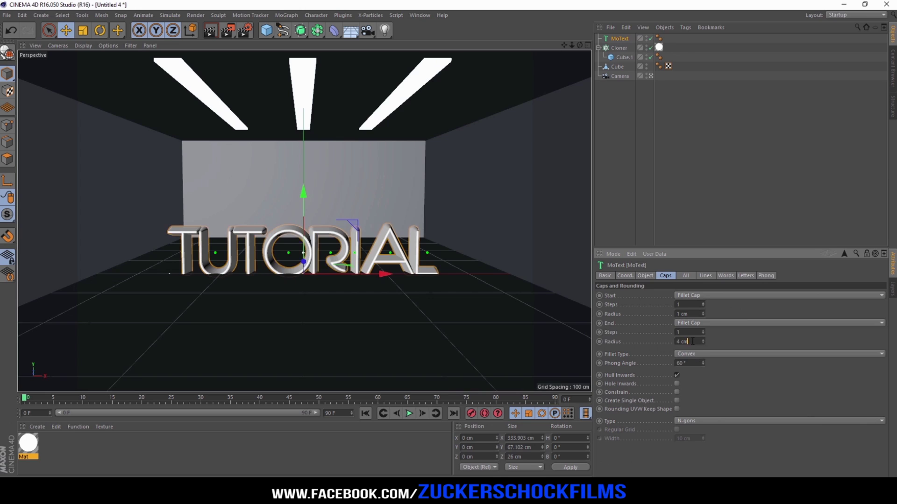
pyautogui.write('1')
pyautogui.press('Return')
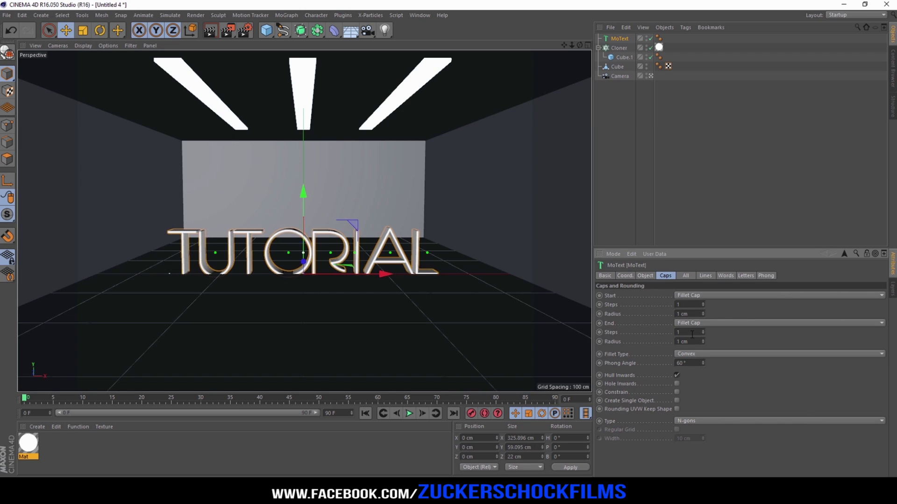
# - Resize the text to 74 cm height with 8 cm horizontal spacing, raised to about Y 4 cm
pyautogui.click(645, 276)
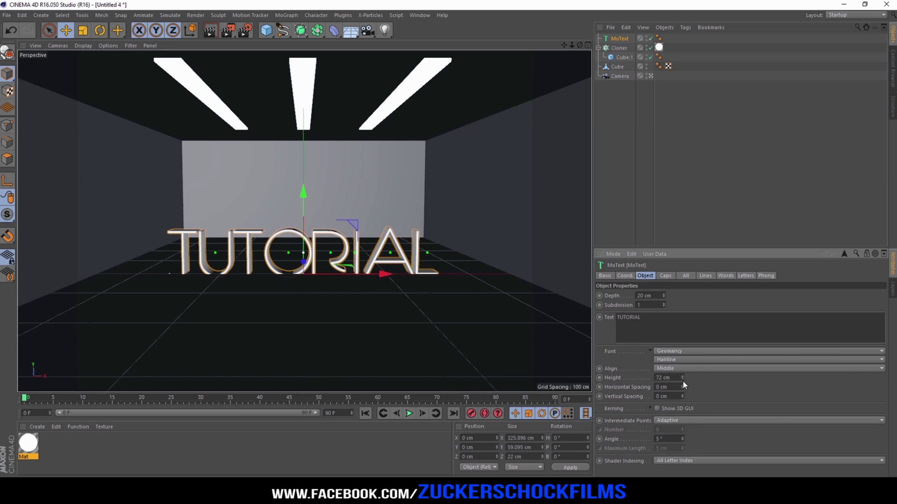
pyautogui.moveTo(683, 377); pyautogui.dragTo(682, 369)
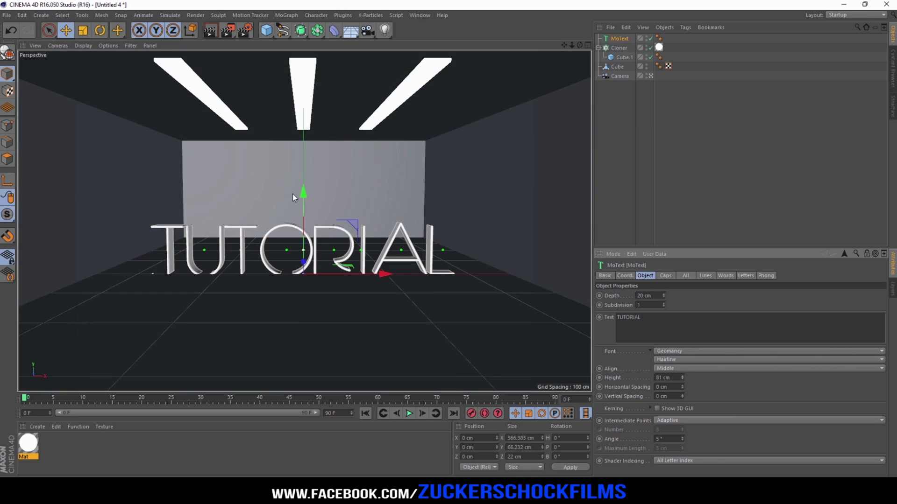
pyautogui.moveTo(304, 196); pyautogui.dragTo(304, 193)
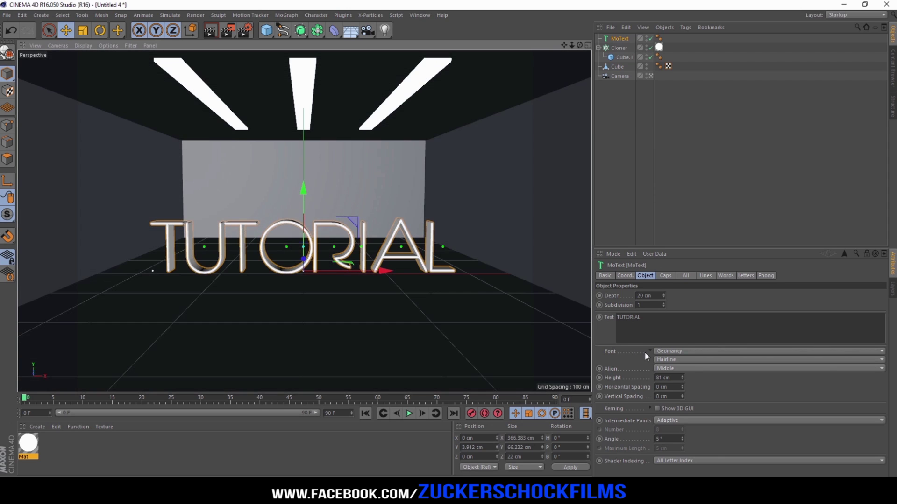
pyautogui.moveTo(682, 386)
pyautogui.mouseDown()
pyautogui.moveTo(705, 386)
pyautogui.moveTo(667, 379)
pyautogui.moveTo(682, 378)
pyautogui.mouseUp()
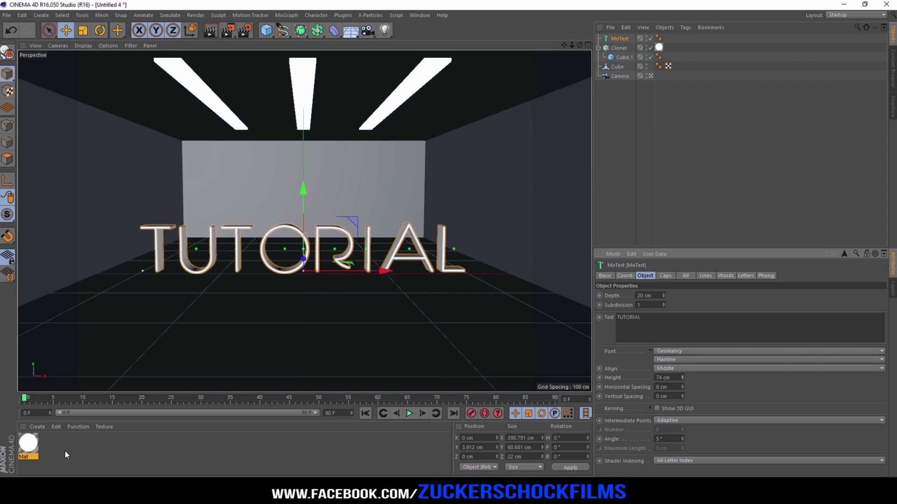
# - Create a second material and add a Beckmann layer to its Reflectance channel
pyautogui.doubleClick(65, 451)
pyautogui.doubleClick(28, 446)
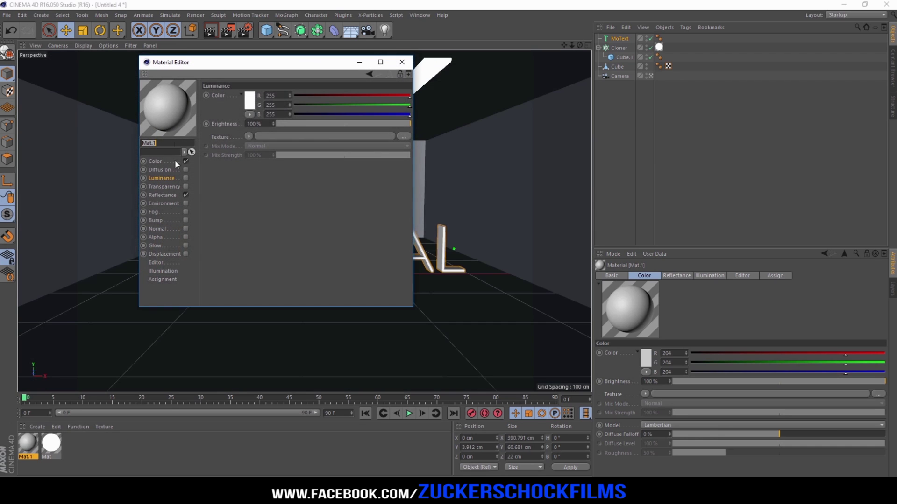
pyautogui.click(162, 195)
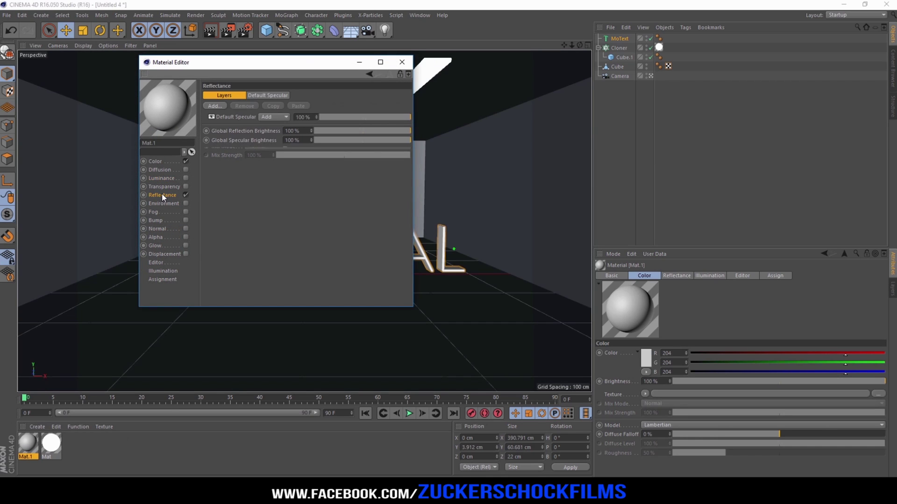
pyautogui.click(216, 107)
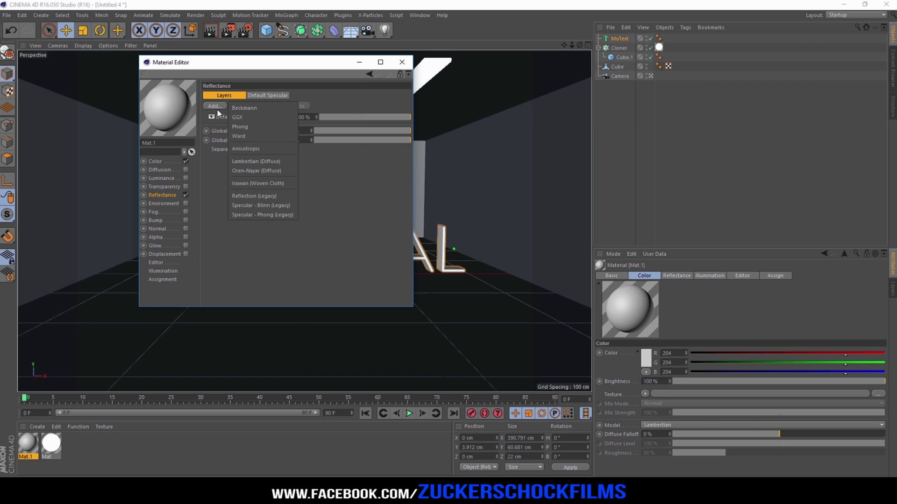
pyautogui.click(272, 108)
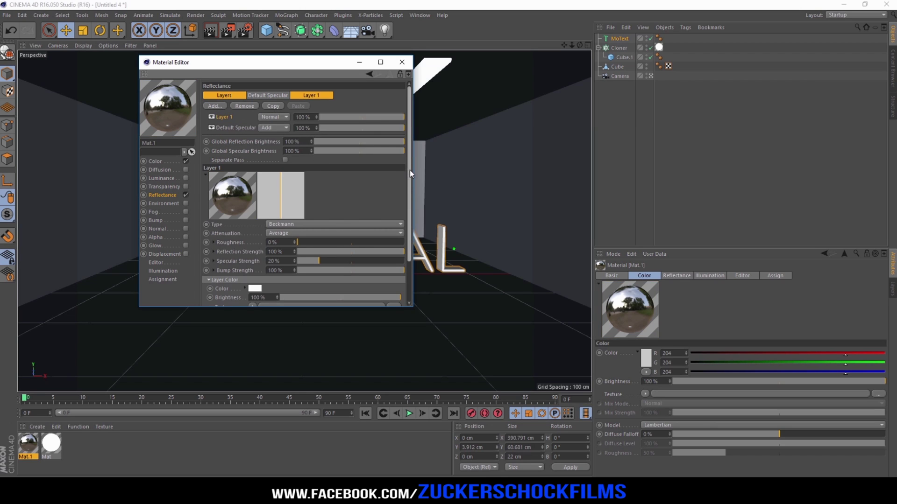
# - Set the Beckmann layer's color brightness to 70% and apply the material to the MoText
pyautogui.moveTo(410, 170); pyautogui.dragTo(416, 228)
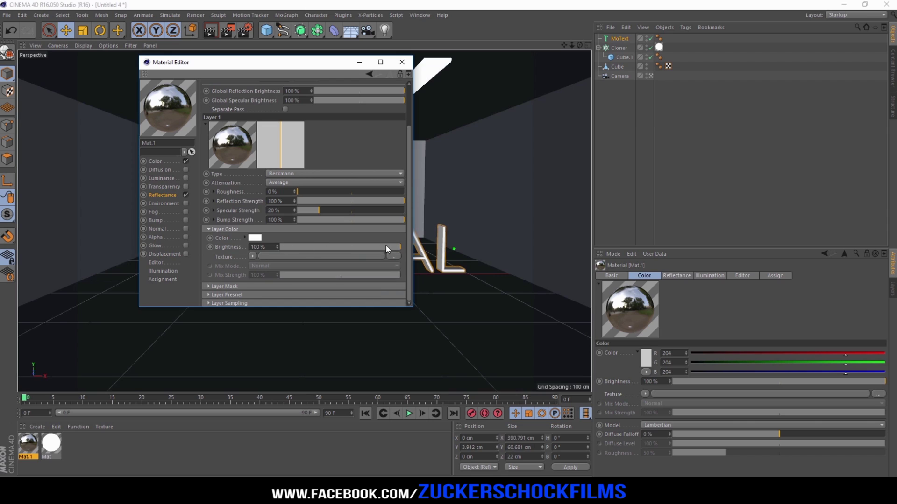
pyautogui.moveTo(393, 247); pyautogui.dragTo(381, 248)
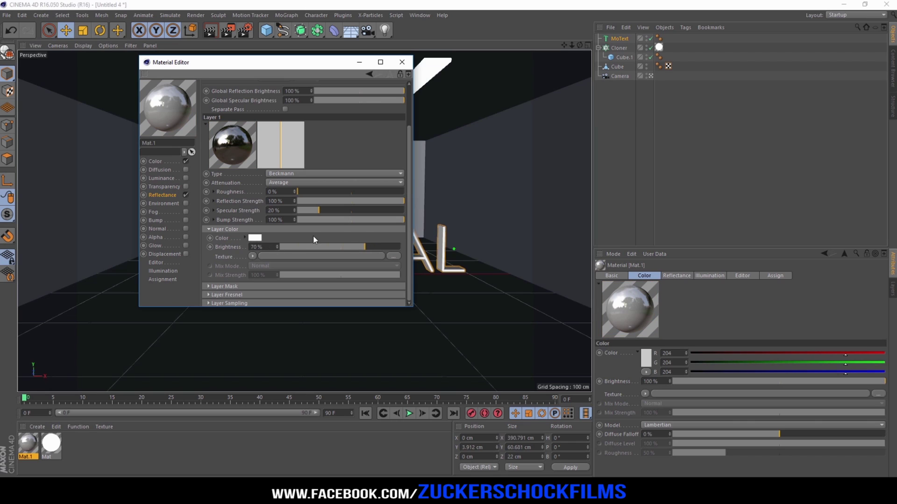
pyautogui.click(401, 63)
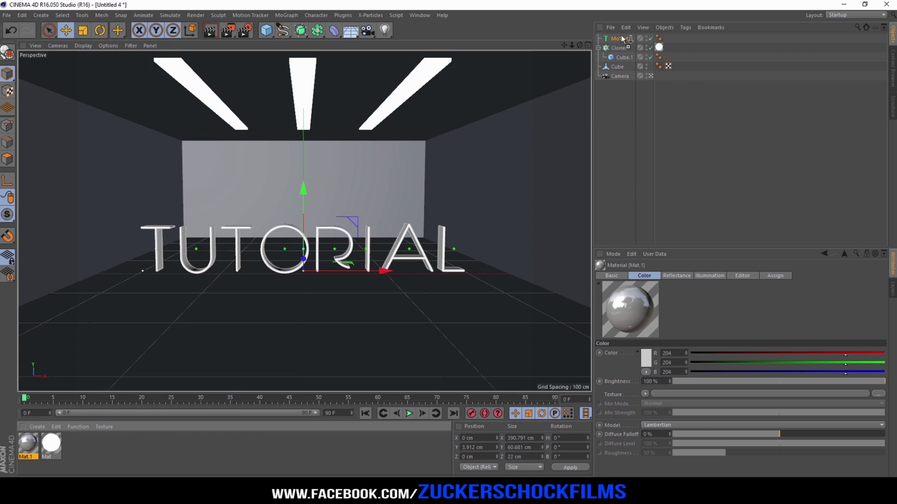
pyautogui.moveTo(621, 41); pyautogui.dragTo(622, 41)
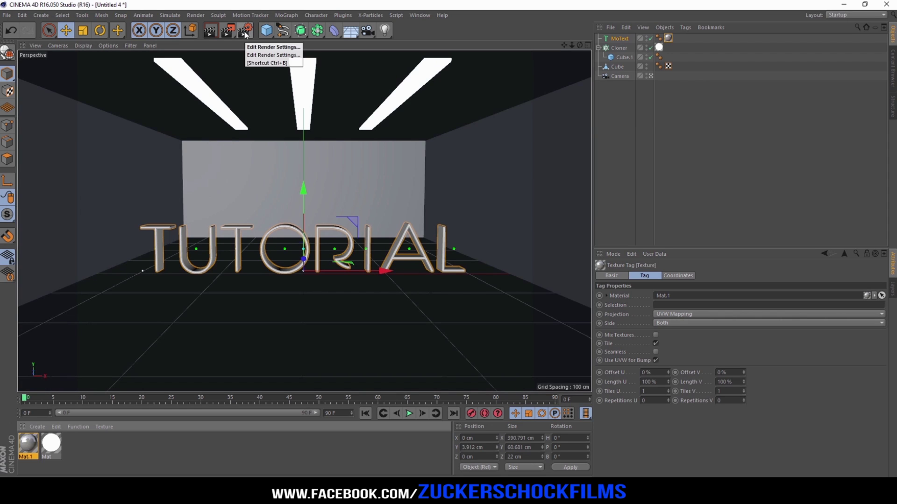
# - Add the Ambient Occlusion and Global Illumination effects to the render settings
pyautogui.click(245, 32)
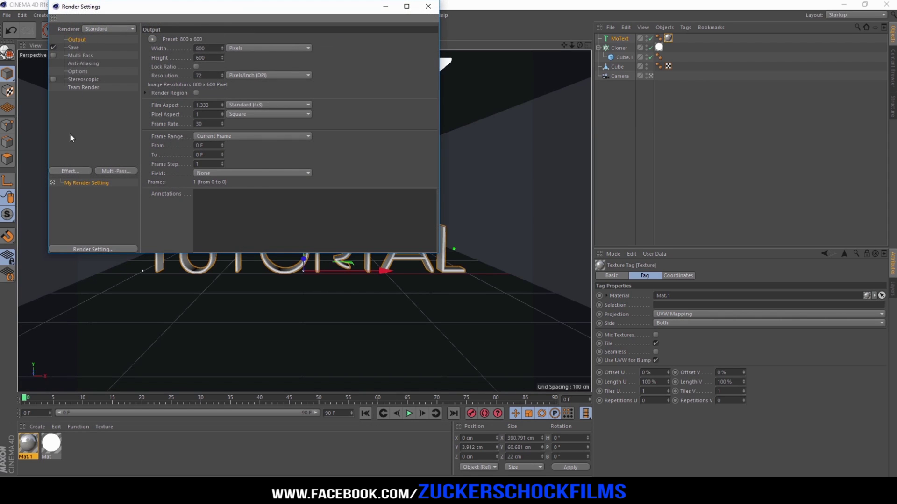
pyautogui.click(72, 169)
pyautogui.click(110, 228)
pyautogui.click(76, 171)
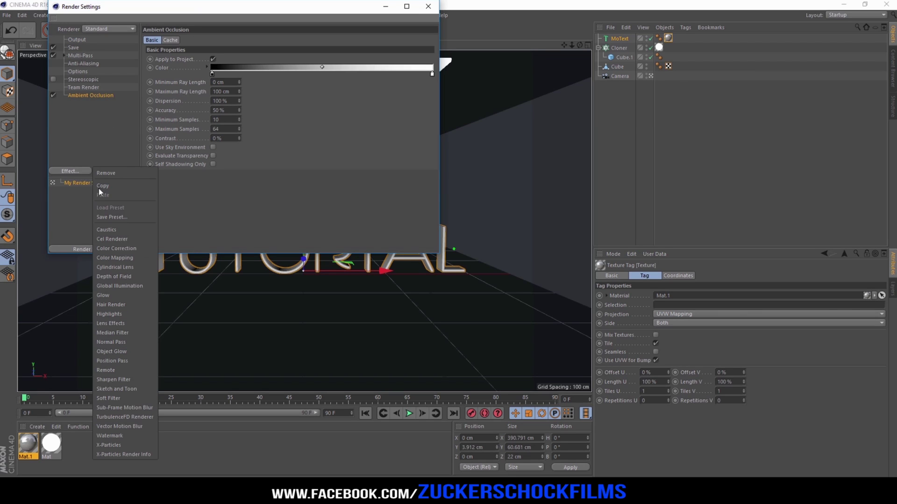
pyautogui.click(126, 286)
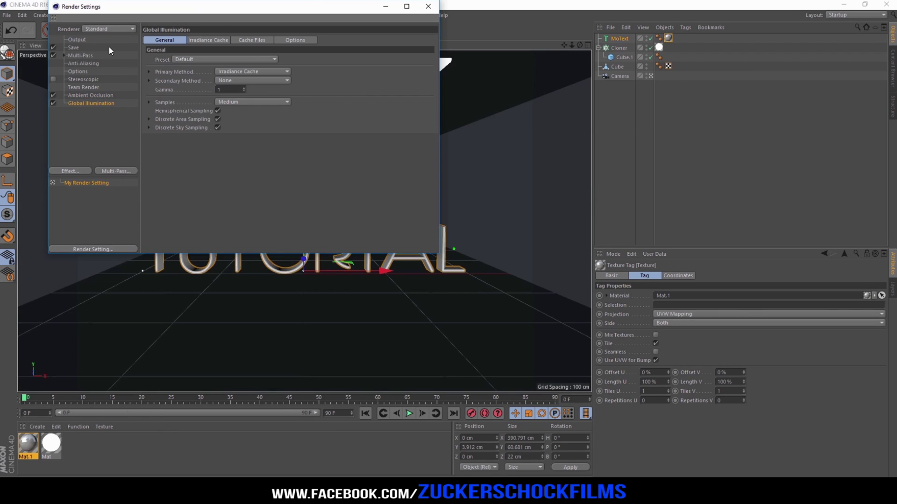
# - Set the render output to the HDTV 1080 29.97 film/video preset and close the render settings
pyautogui.click(74, 40)
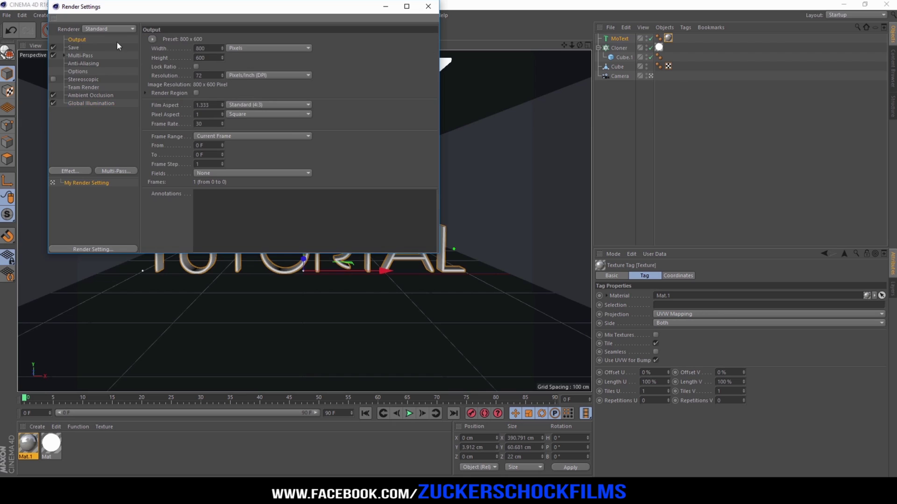
pyautogui.click(152, 39)
pyautogui.moveTo(167, 67)
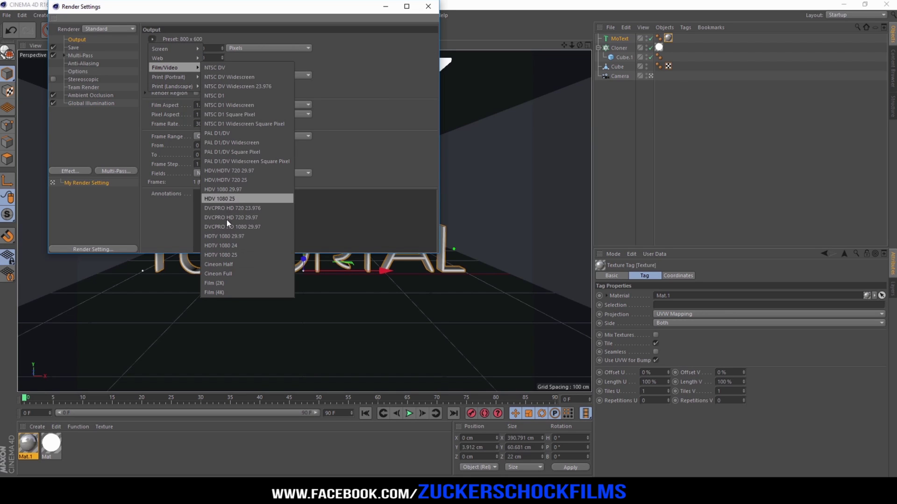
pyautogui.click(233, 236)
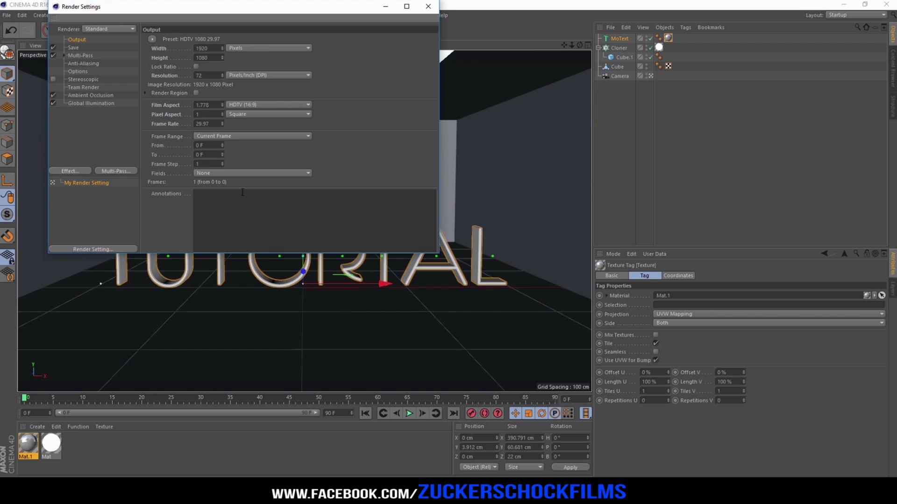
pyautogui.click(428, 6)
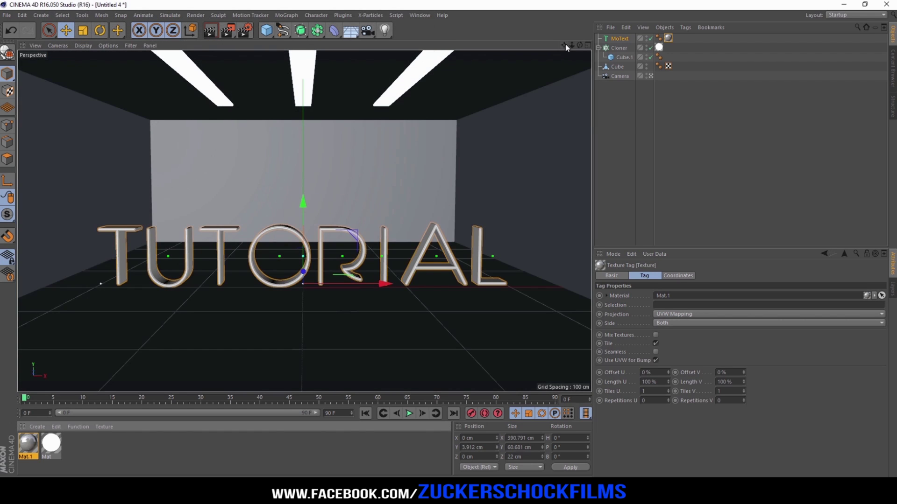
# - Frame the text and light strips from slightly farther back and render the active view
pyautogui.moveTo(571, 45); pyautogui.dragTo(520, 45)
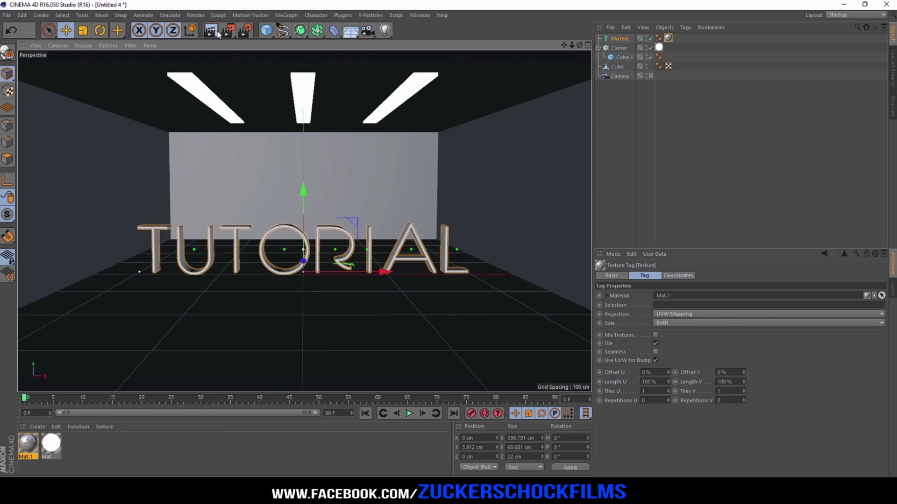
pyautogui.click(217, 31)
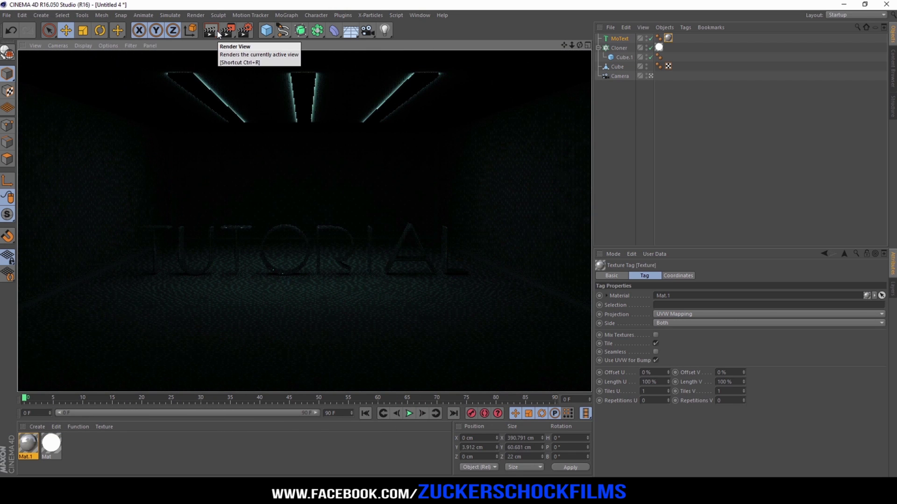